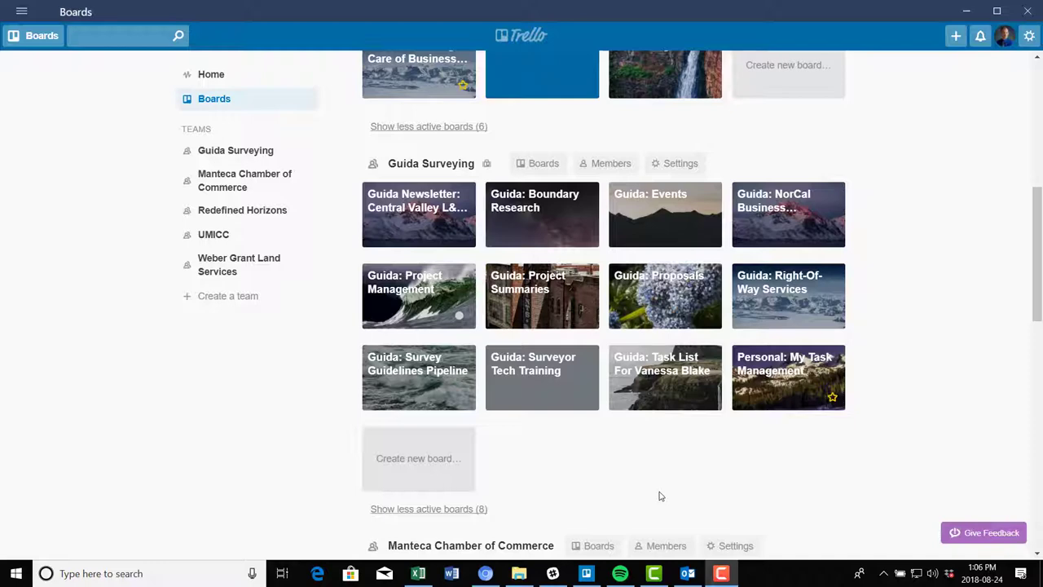
# Open the Guida: Project Management board and scroll right to the Mapping list
pyautogui.click(414, 287)
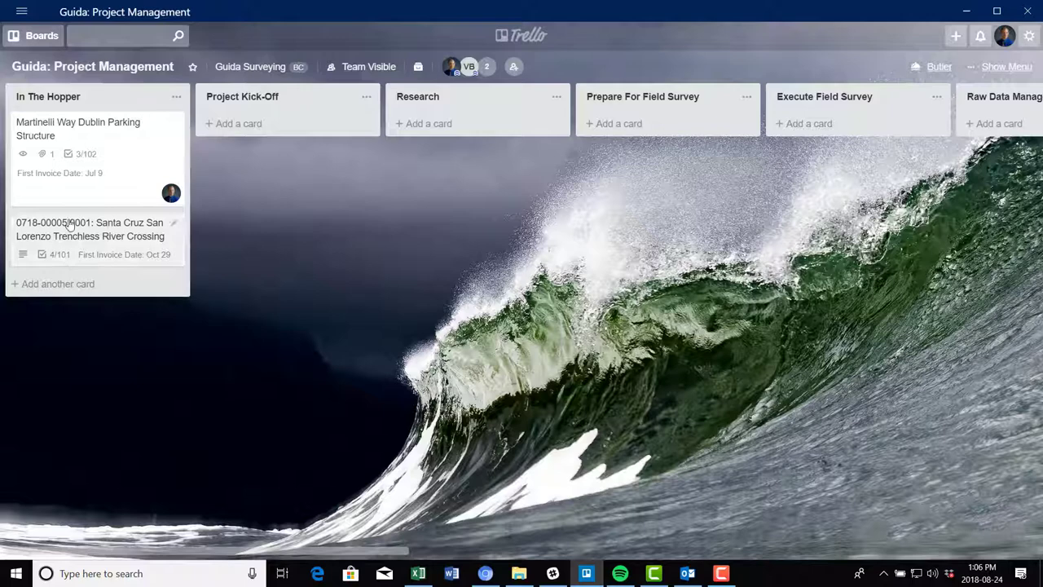
pyautogui.moveTo(267, 552); pyautogui.dragTo(559, 521)
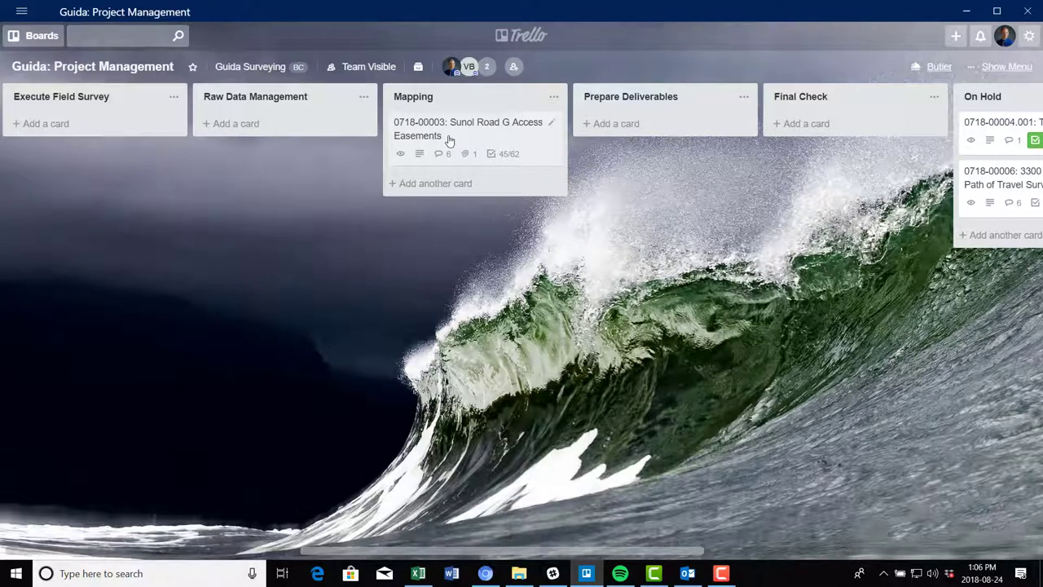
# Rename the card to '0718-00003: Sunol Road G Access Easement' and review its checklists
pyautogui.click(476, 135)
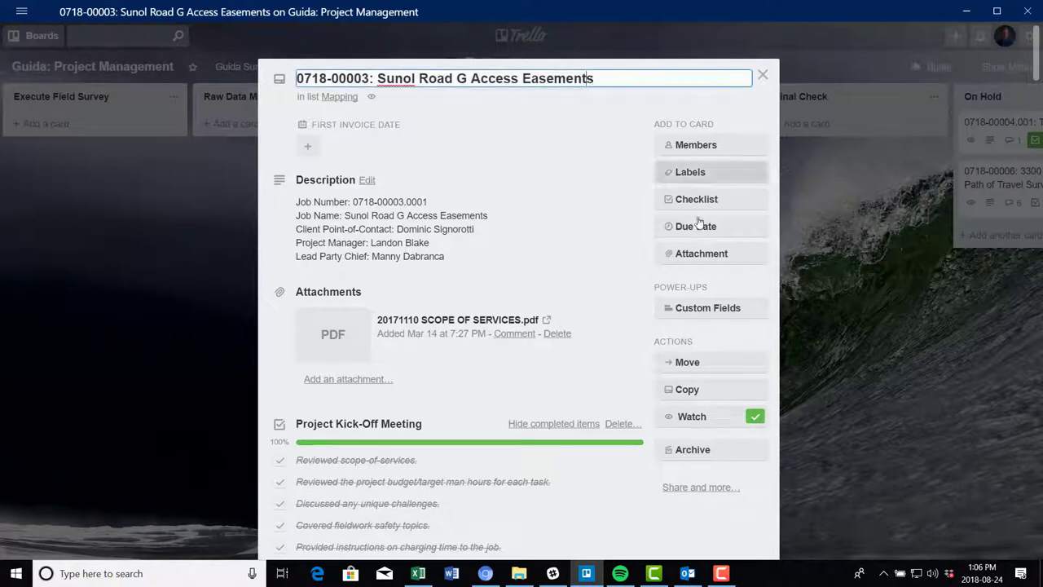
pyautogui.press('BackSpace')
pyautogui.press('Return')
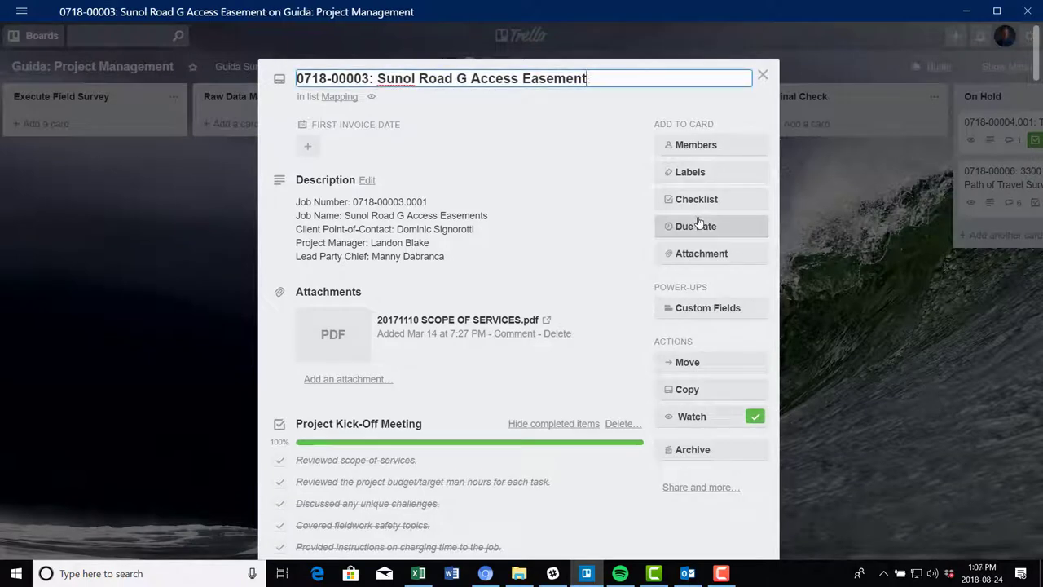
pyautogui.scroll(-1, 587, 216)
pyautogui.scroll(-2, 587, 216)
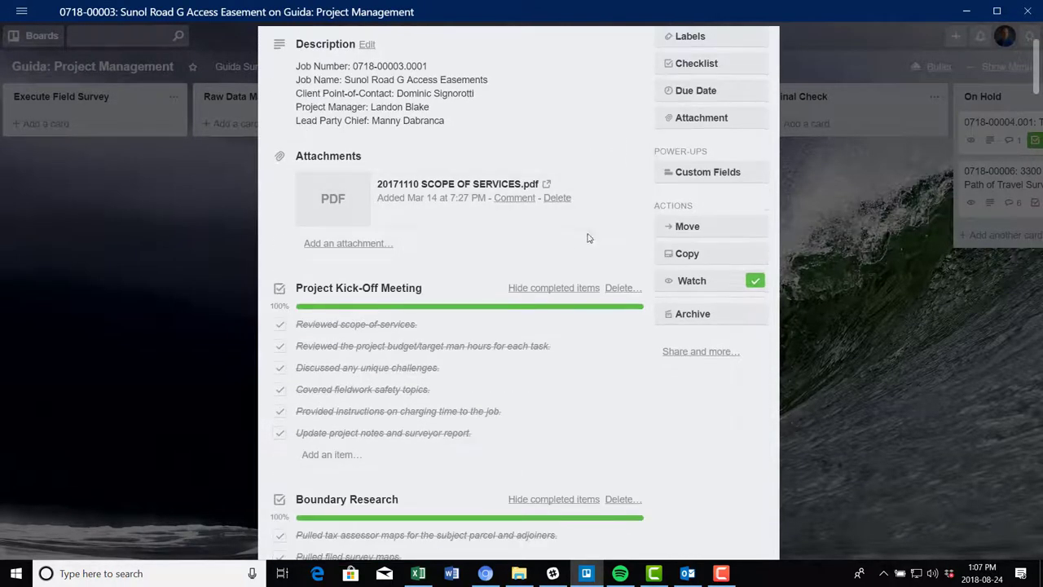
pyautogui.scroll(2, 594, 279)
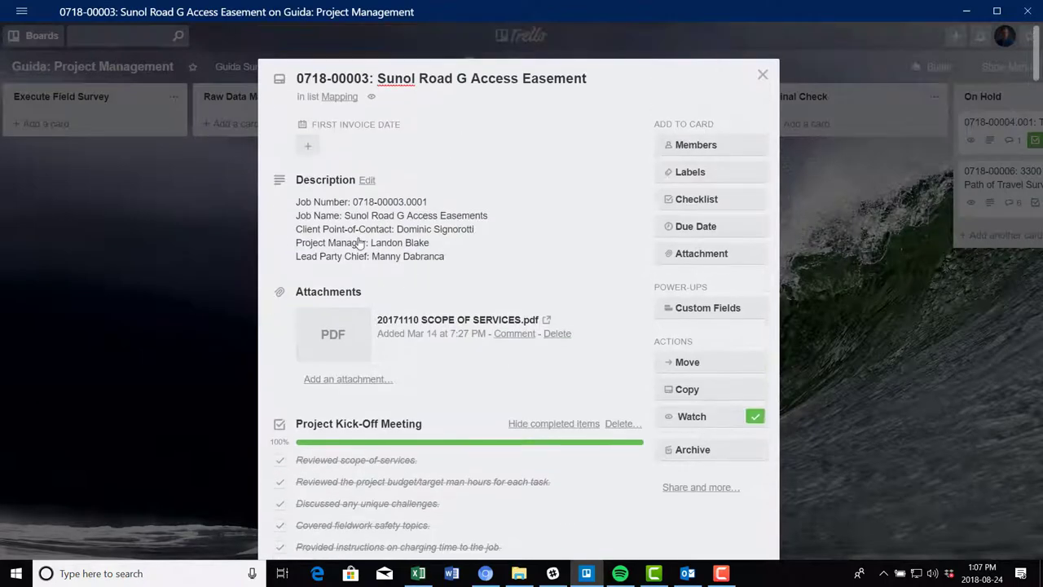
pyautogui.scroll(-2, 456, 266)
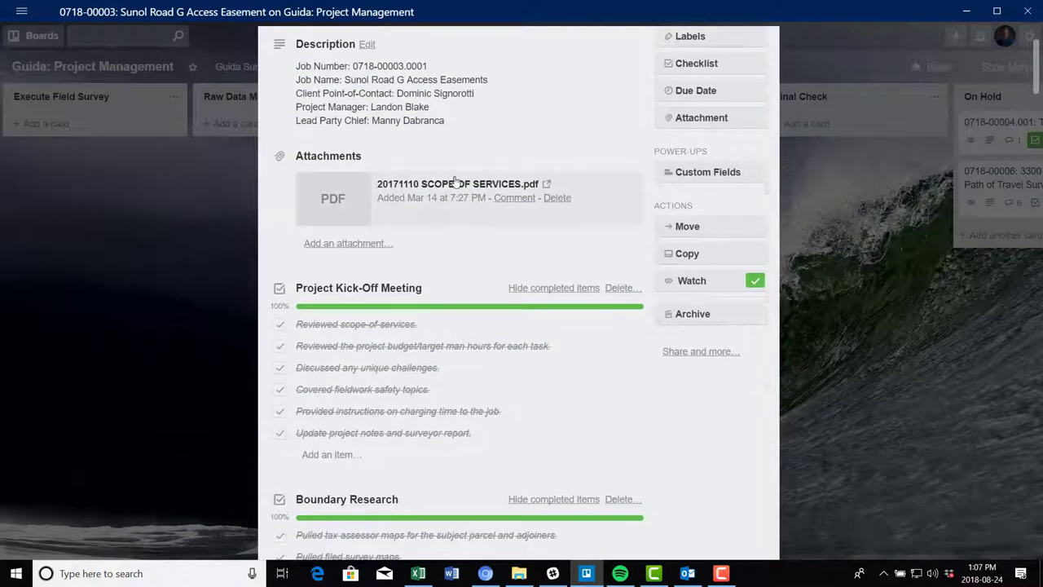
pyautogui.scroll(-3, 497, 211)
pyautogui.scroll(-15, 497, 210)
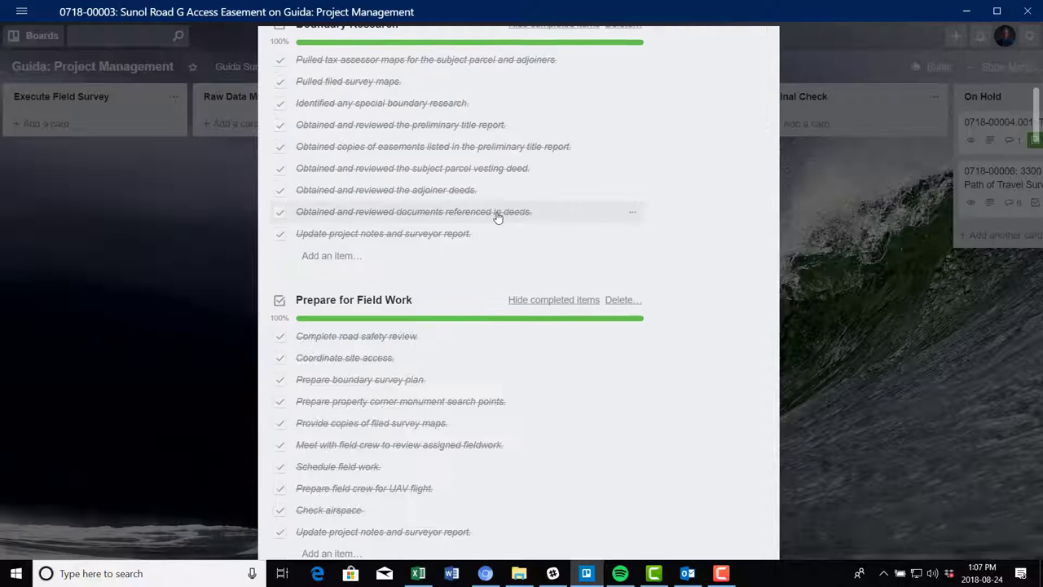
pyautogui.scroll(-9, 498, 228)
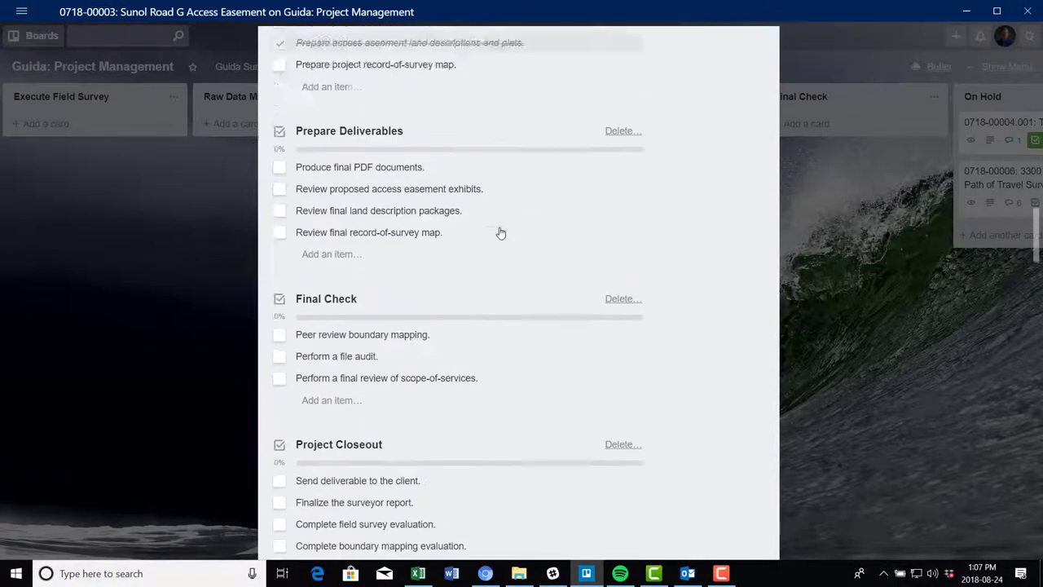
pyautogui.scroll(2, 499, 230)
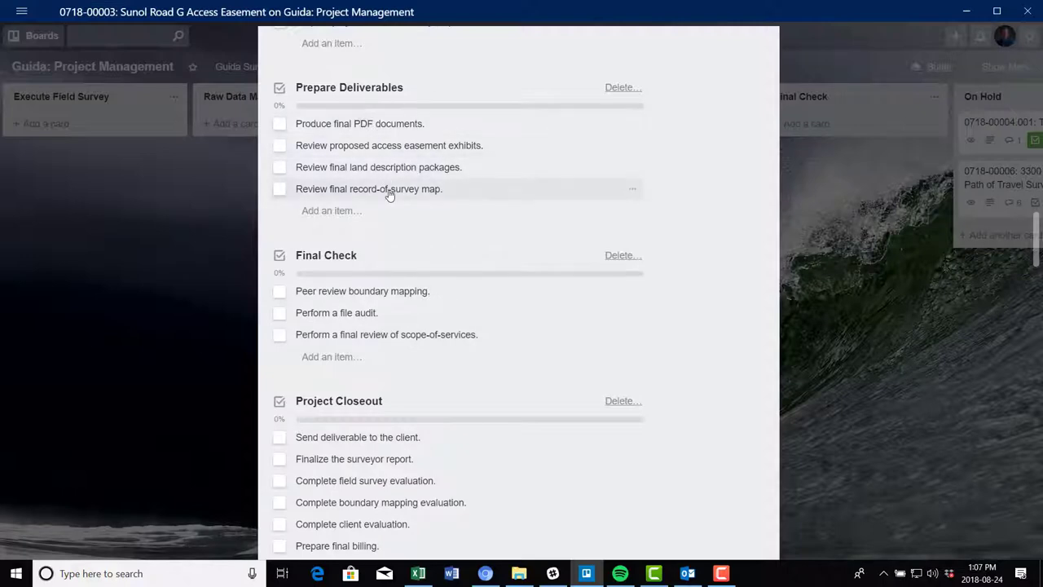
pyautogui.scroll(-2, 421, 298)
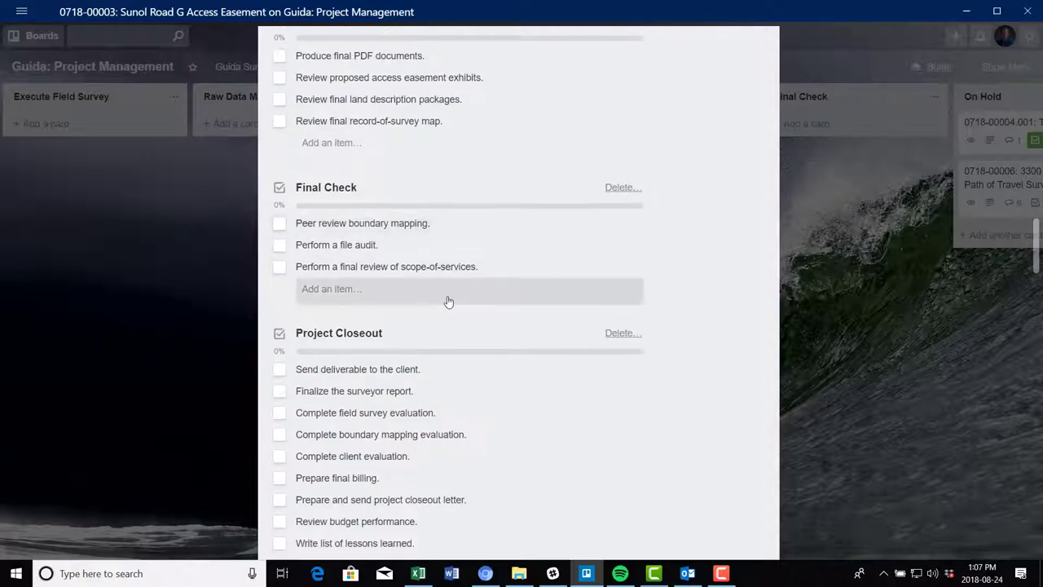
pyautogui.scroll(-6, 448, 302)
pyautogui.scroll(-4, 414, 328)
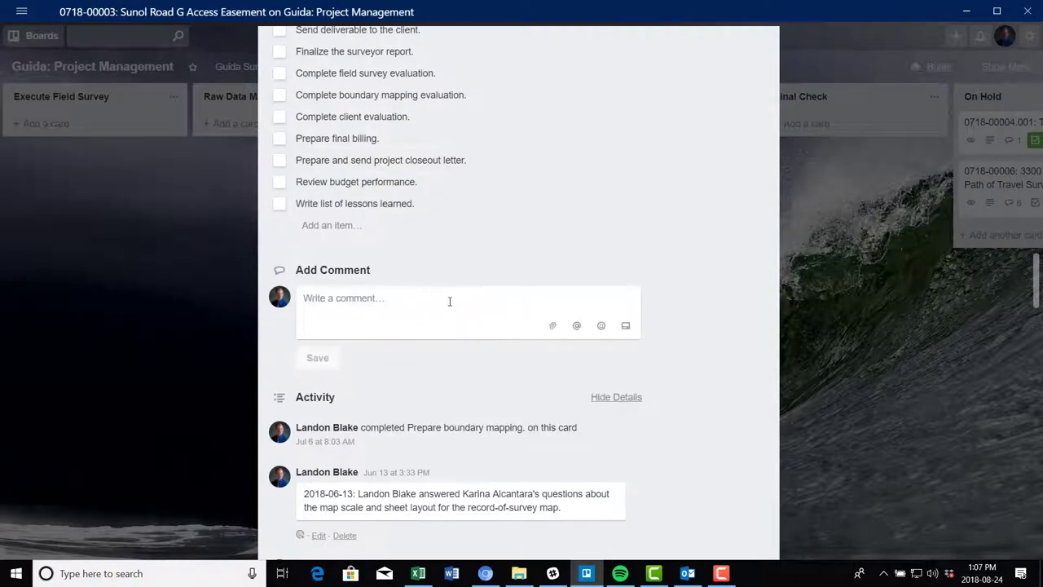
pyautogui.scroll(-4, 550, 188)
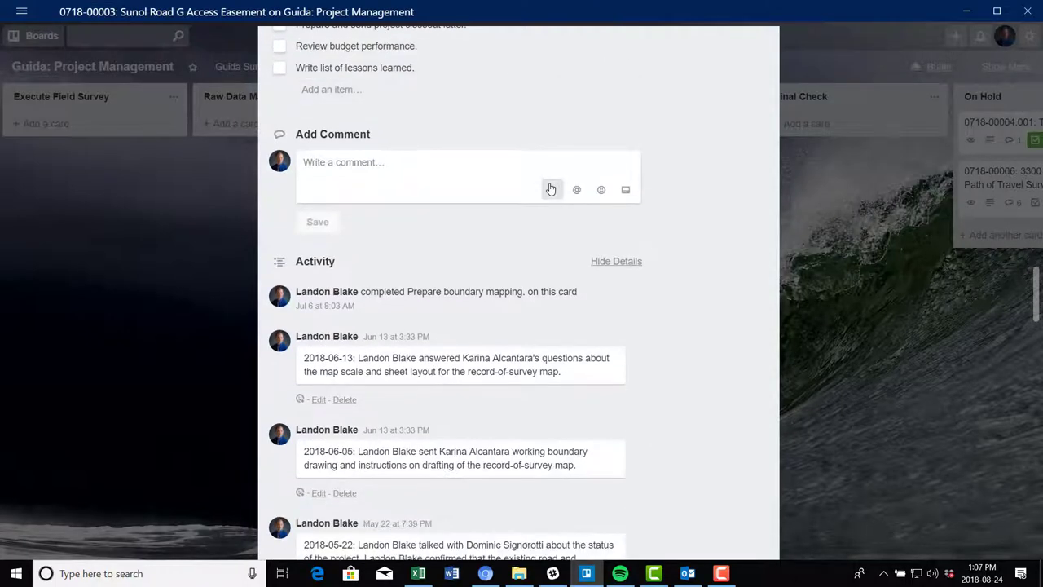
pyautogui.scroll(-16, 550, 187)
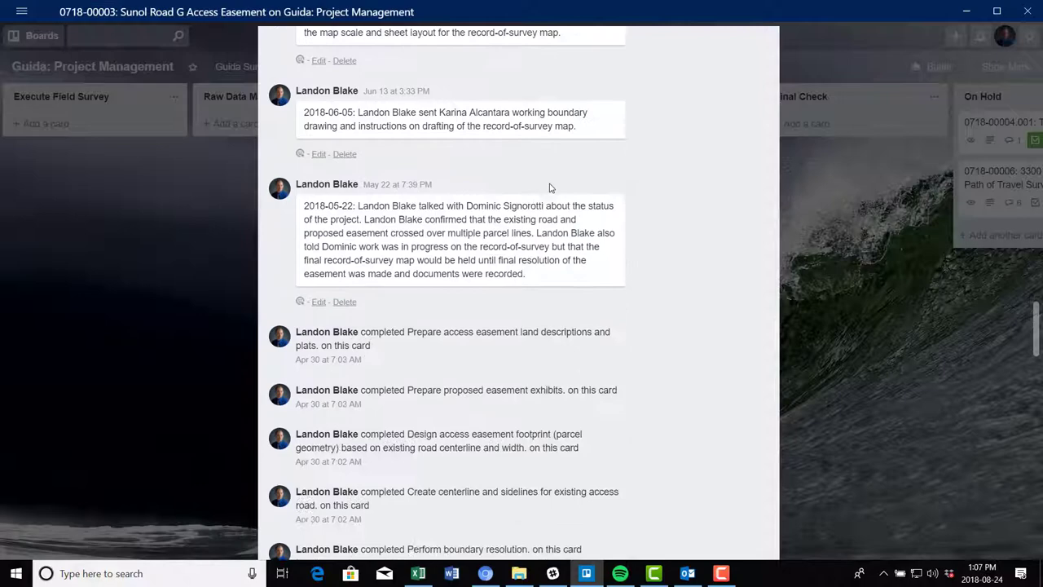
pyautogui.scroll(-20, 552, 188)
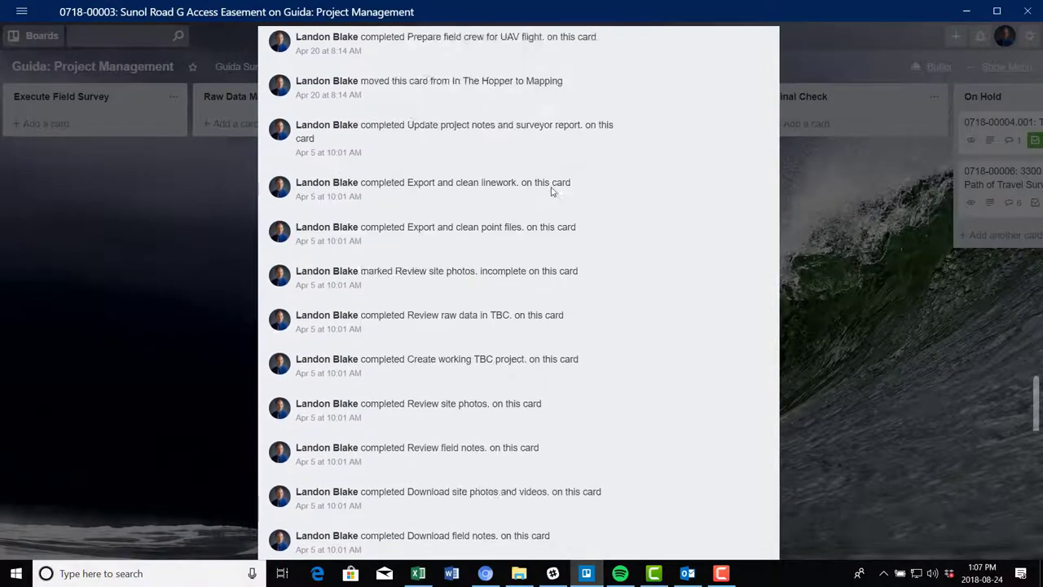
pyautogui.scroll(-18, 554, 193)
pyautogui.scroll(20, 568, 230)
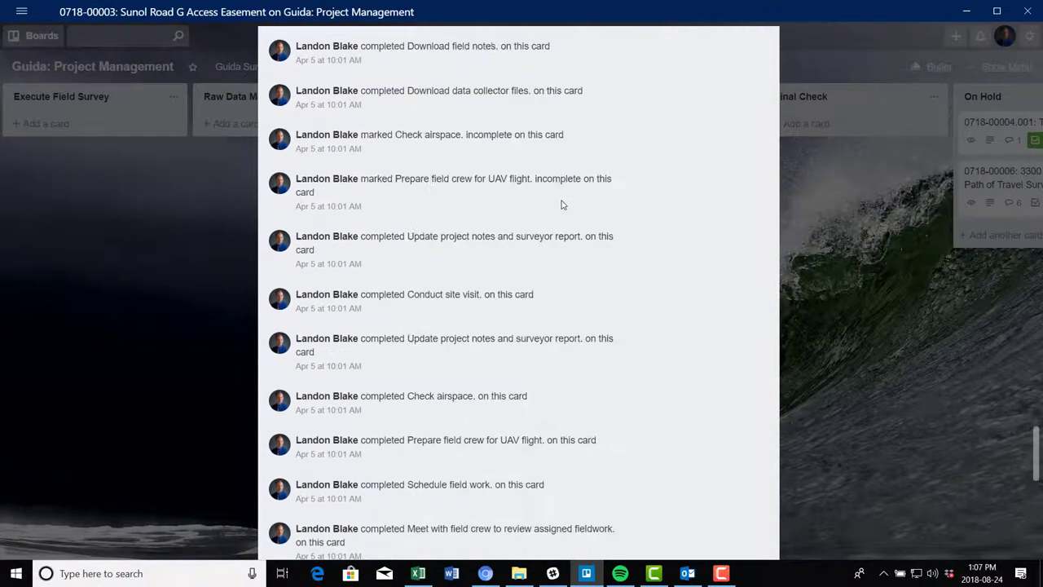
pyautogui.scroll(20, 568, 230)
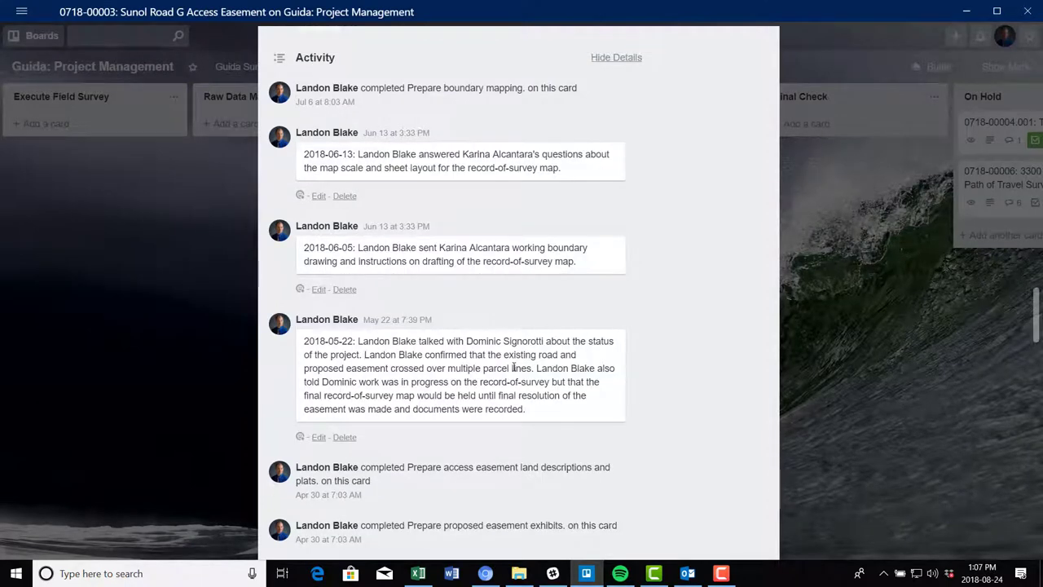
pyautogui.scroll(4, 513, 367)
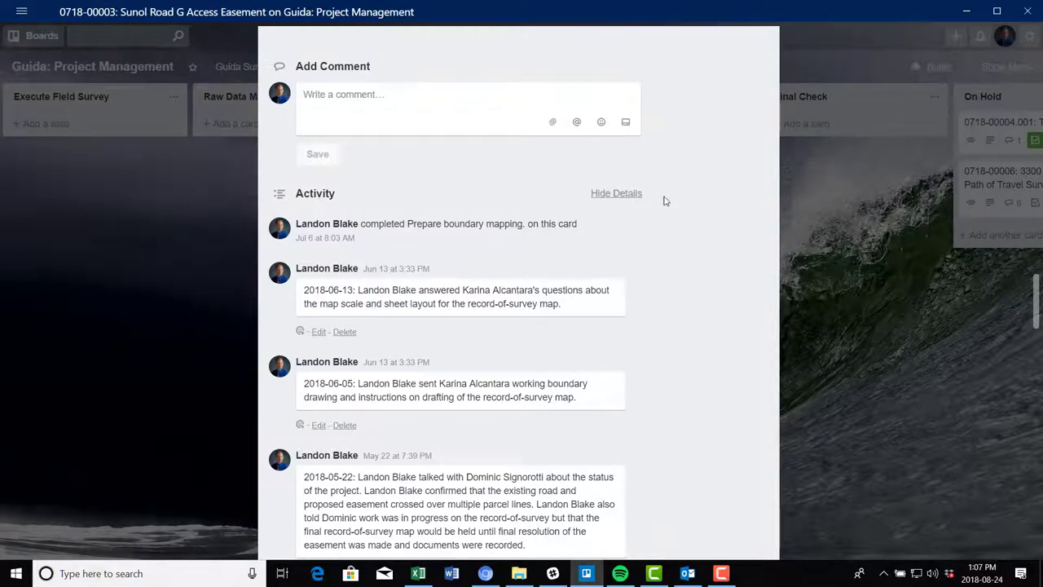
pyautogui.scroll(-10, 525, 334)
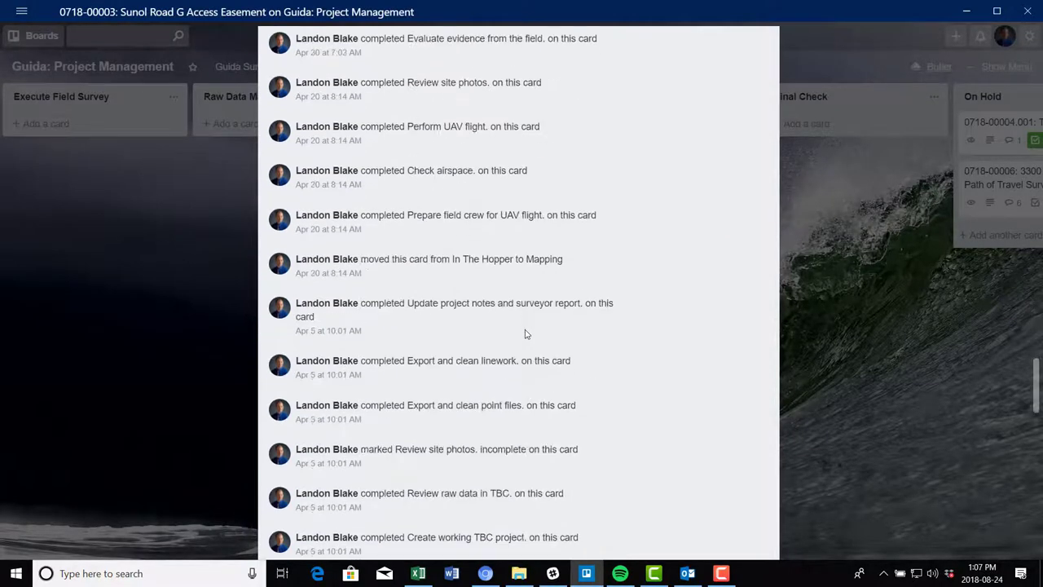
pyautogui.scroll(-15, 525, 334)
pyautogui.scroll(12, 525, 338)
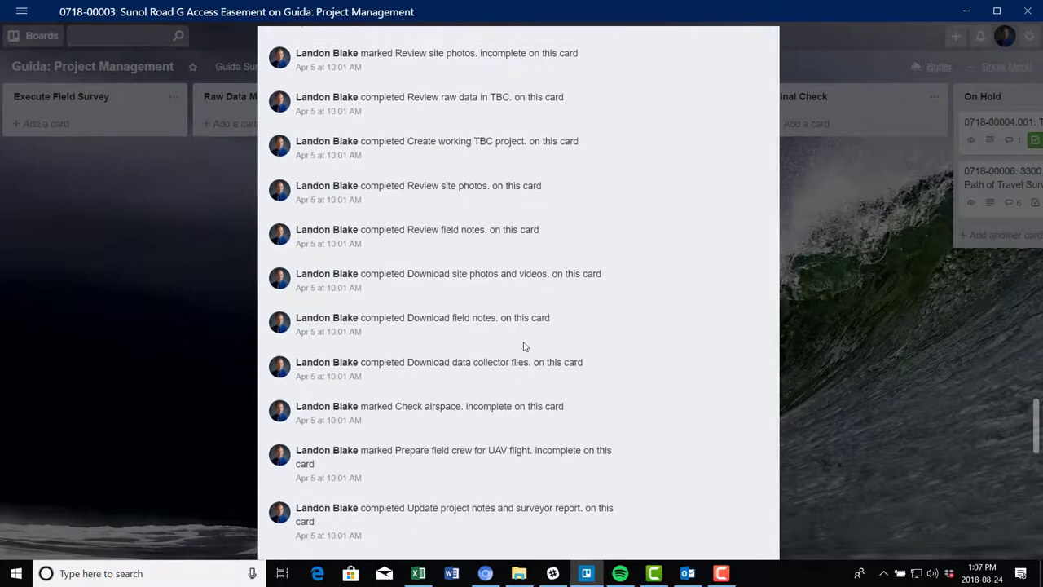
pyautogui.scroll(4, 524, 346)
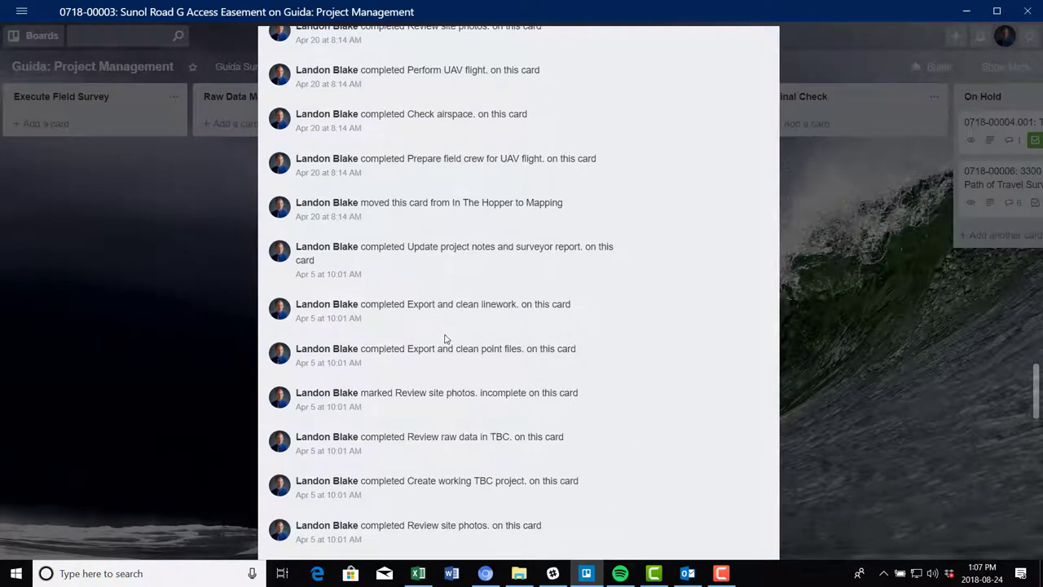
pyautogui.scroll(3, 446, 340)
pyautogui.scroll(3, 461, 340)
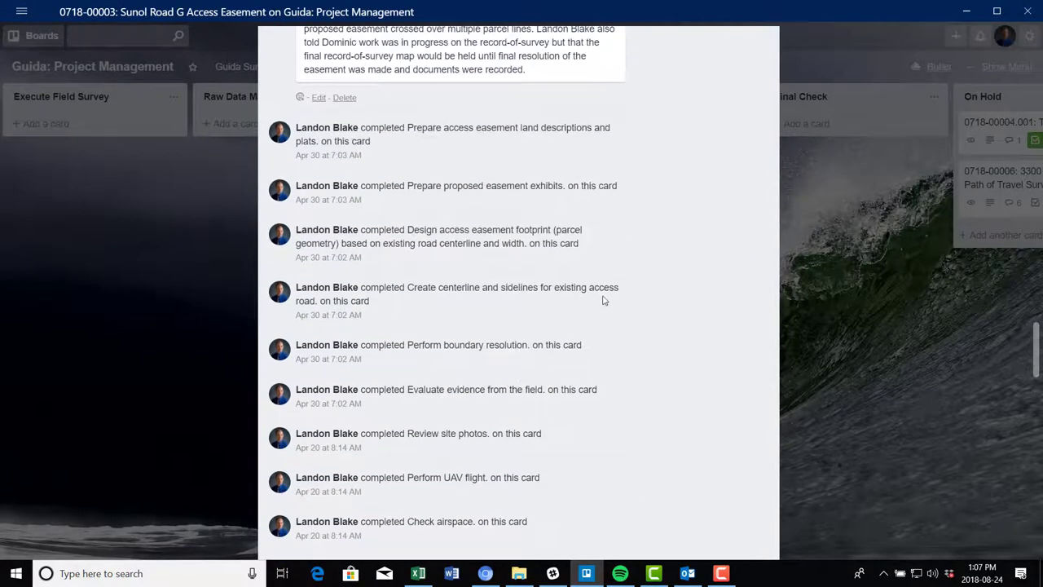
pyautogui.scroll(1, 545, 298)
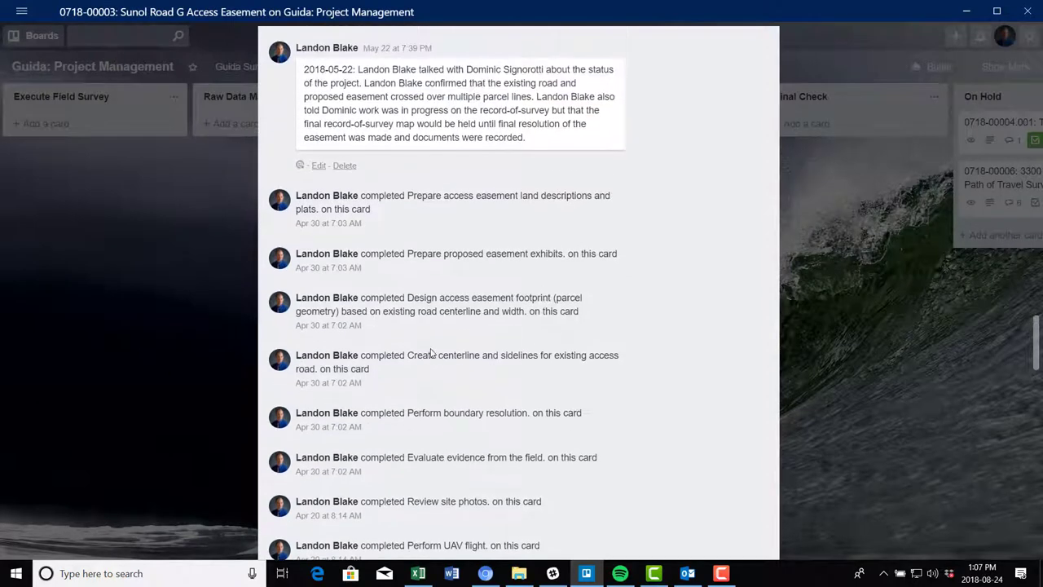
pyautogui.scroll(3, 468, 375)
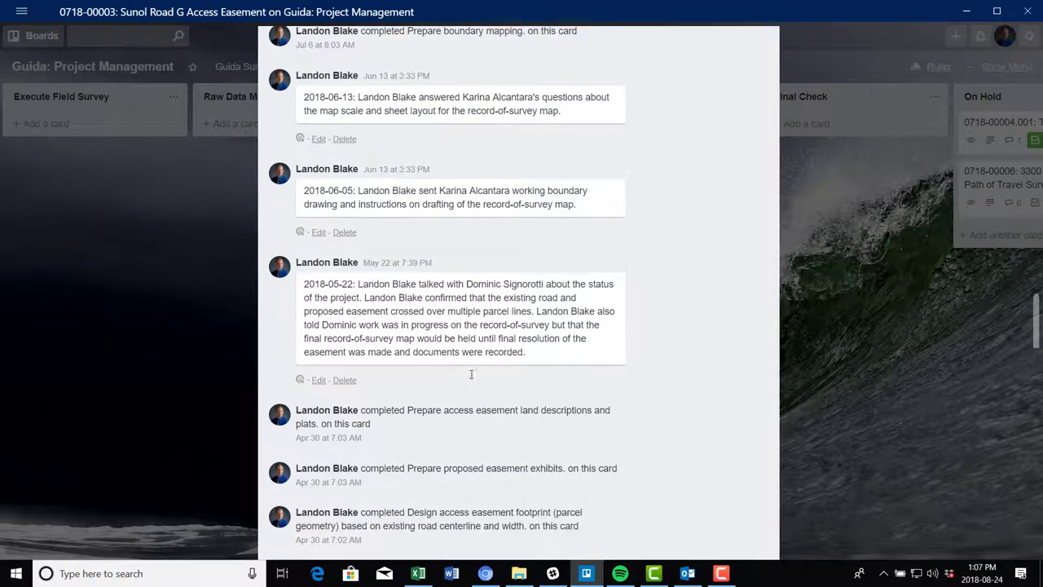
pyautogui.scroll(4, 471, 374)
pyautogui.scroll(-3, 493, 257)
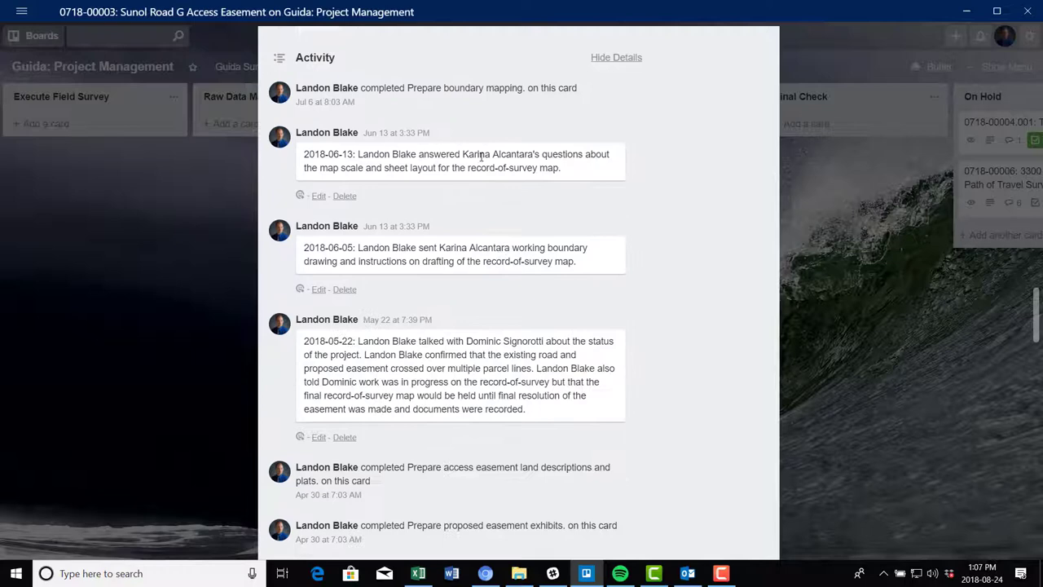
pyautogui.scroll(2, 477, 325)
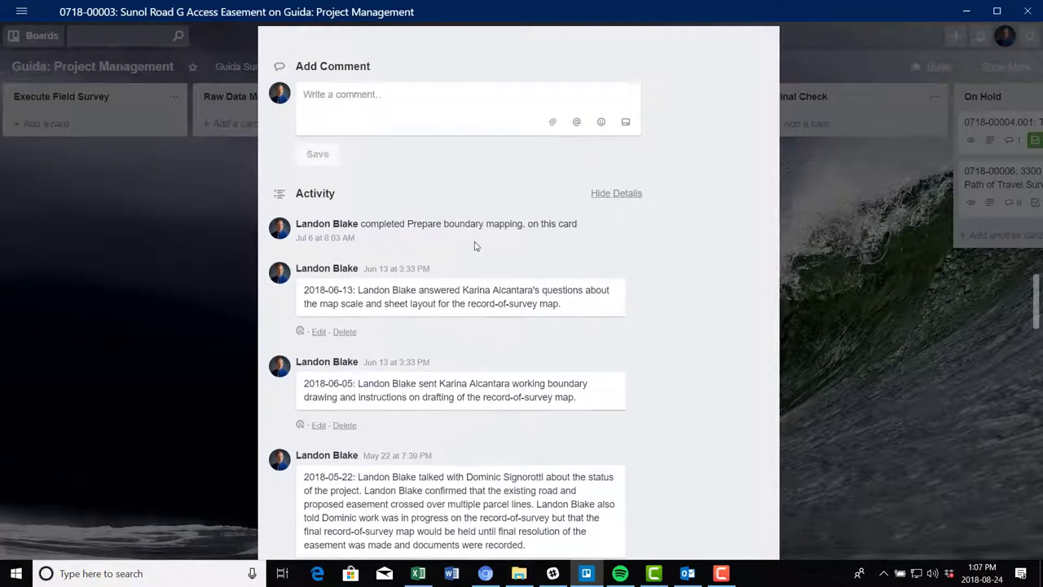
# Hide the activity details so only the card's comments show
pyautogui.click(632, 198)
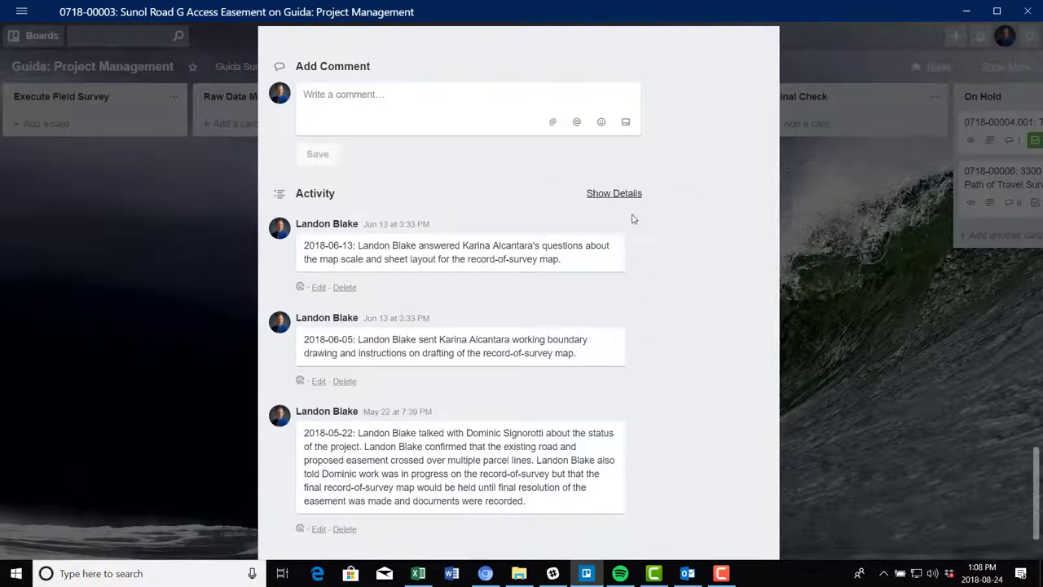
pyautogui.scroll(-5, 676, 313)
pyautogui.scroll(3, 648, 356)
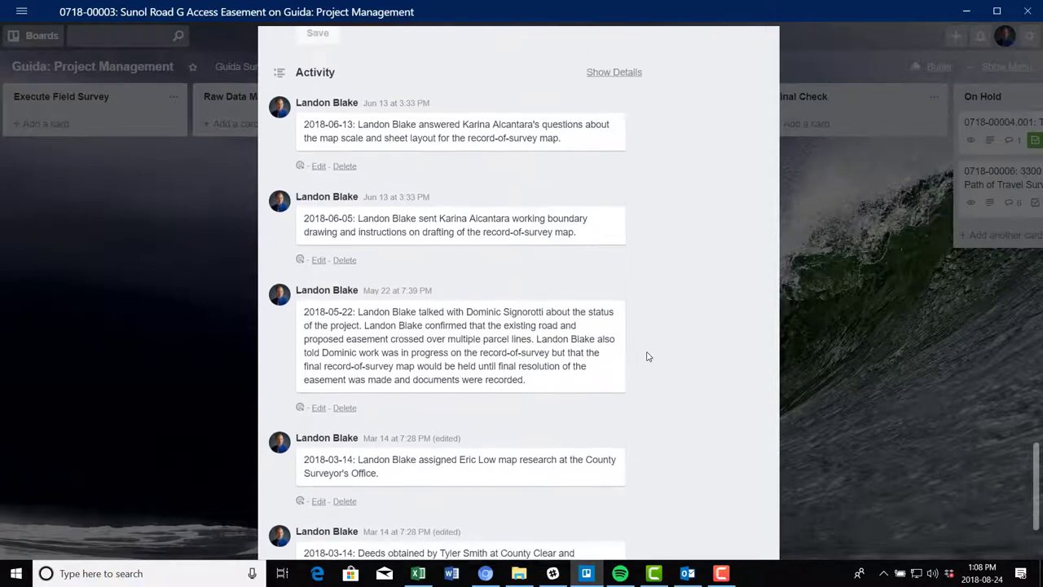
pyautogui.scroll(-3, 644, 362)
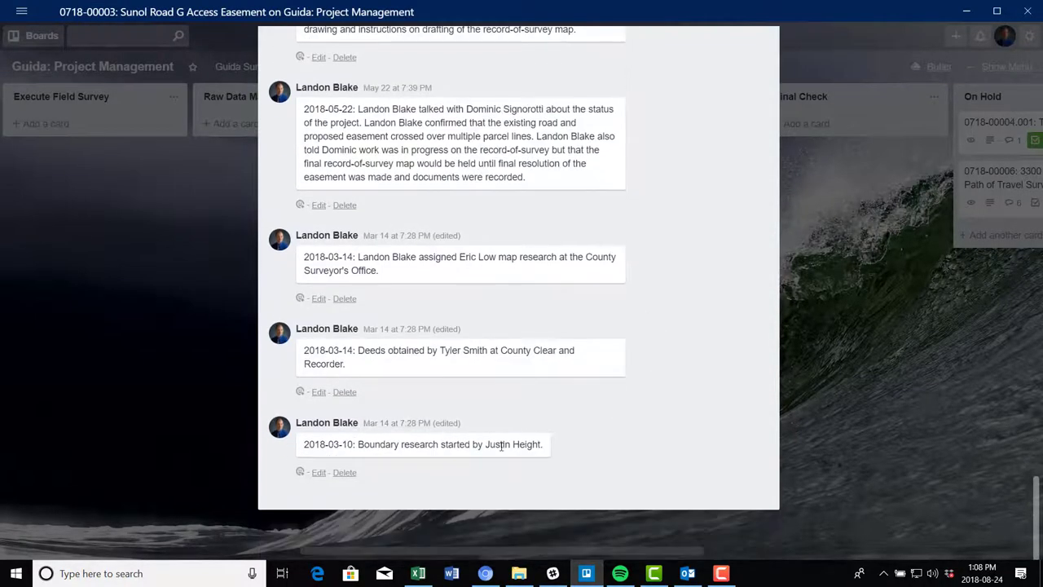
pyautogui.scroll(1, 414, 356)
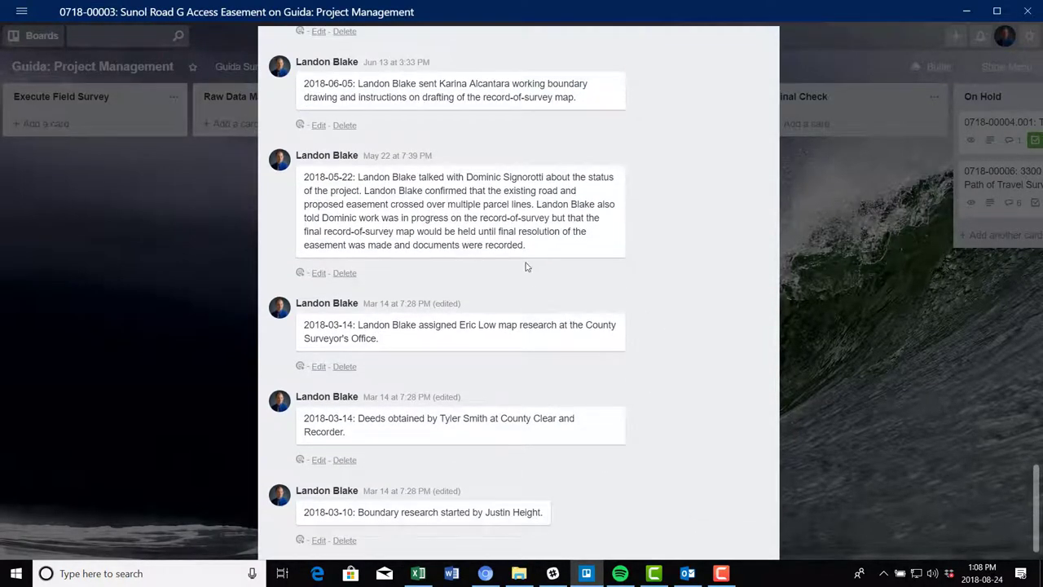
pyautogui.scroll(5, 526, 269)
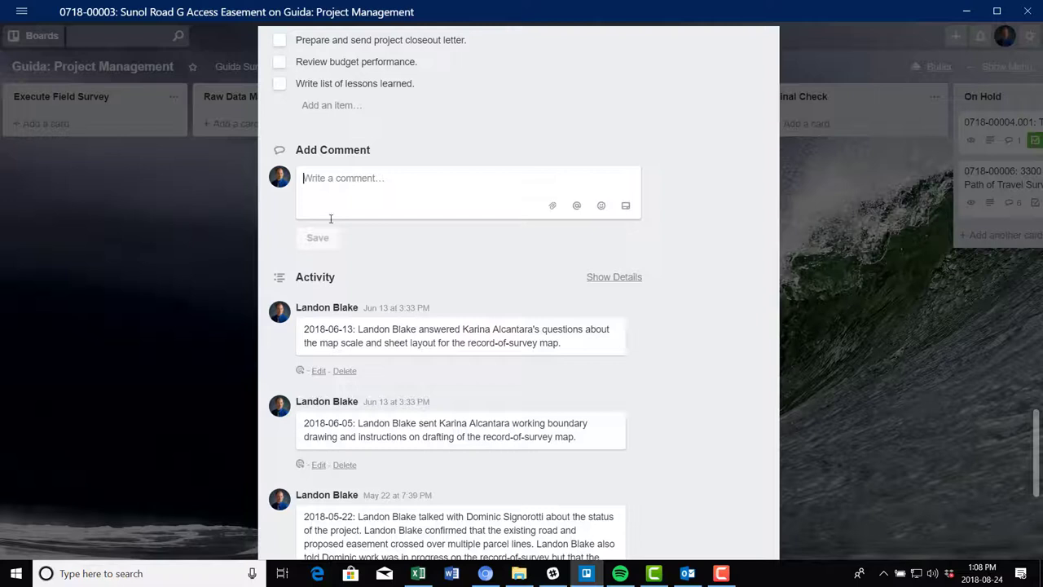
# Draft a 2018-08-24 comment: East Bay Regional Park District had no survey records for park land
pyautogui.write('201')
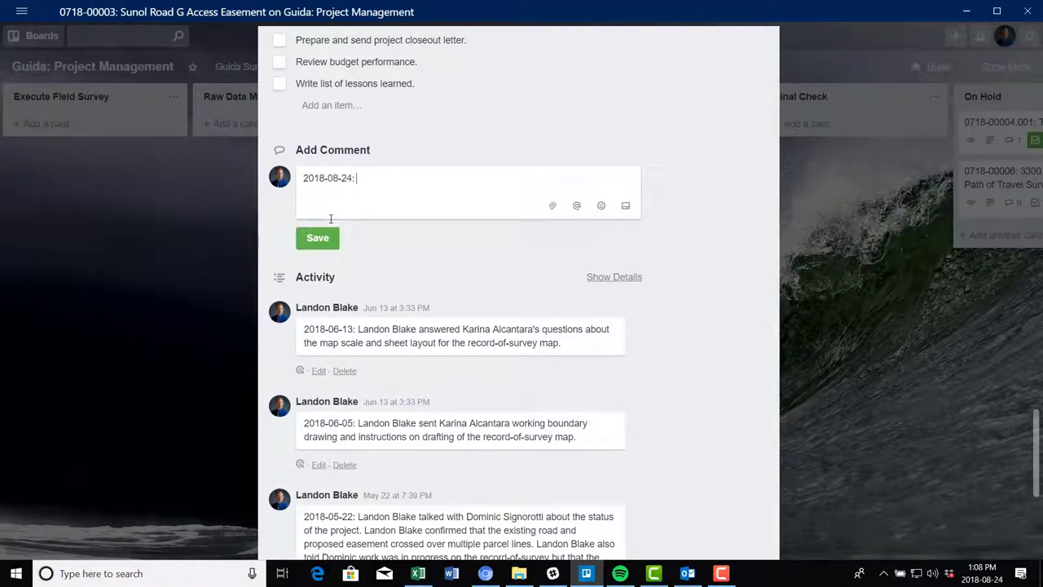
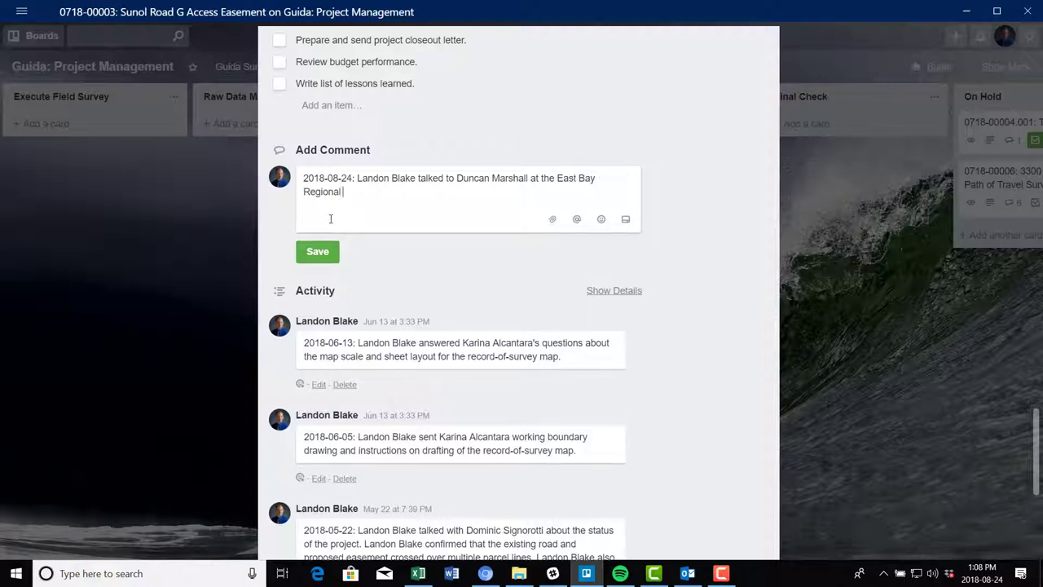
pyautogui.write('OF Park District about any distric')
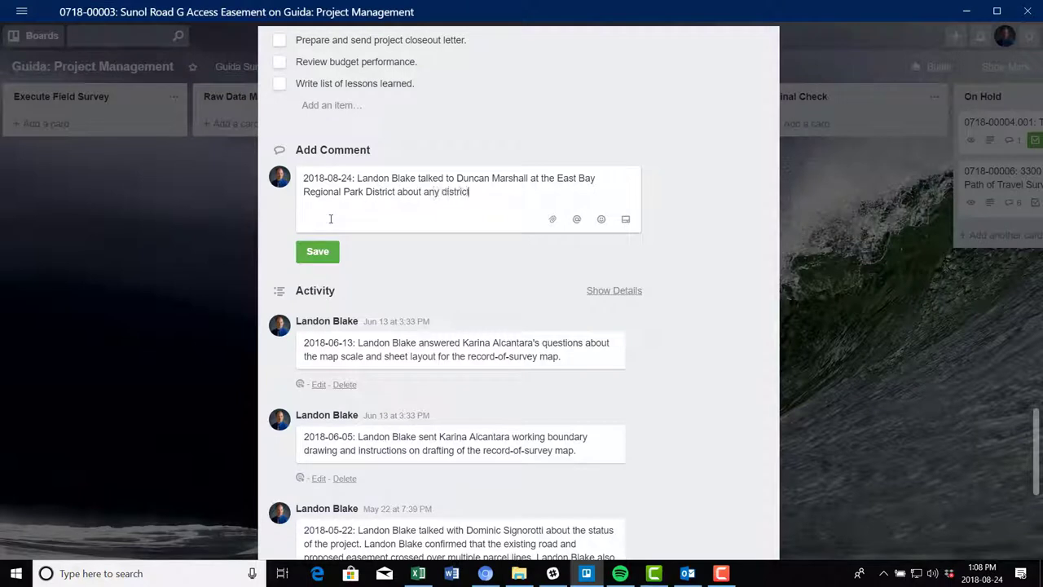
pyautogui.write('t surveys of the park prop')
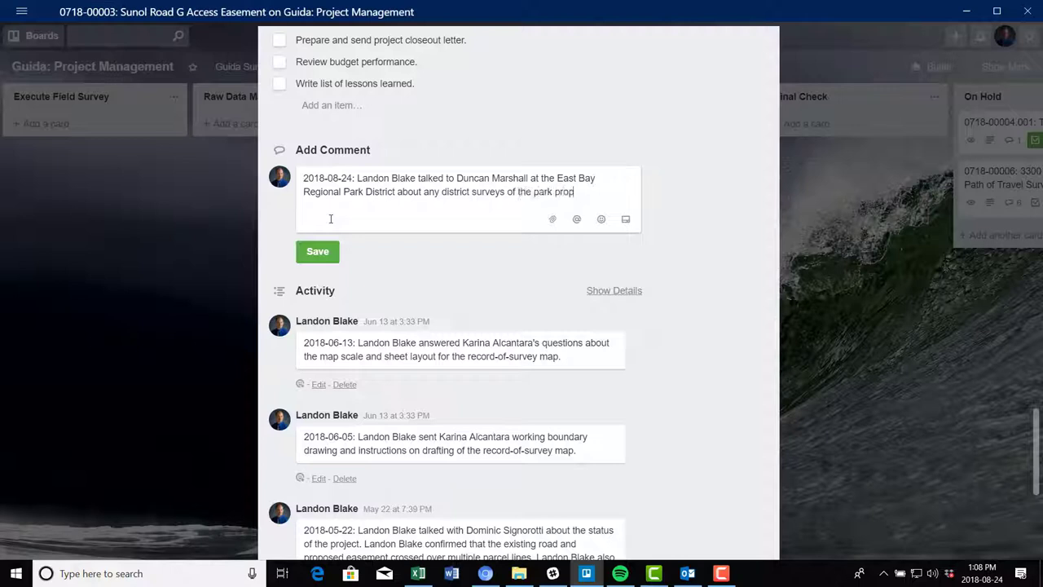
pyautogui.write('erty on the north side')
pyautogui.write(' of ou')
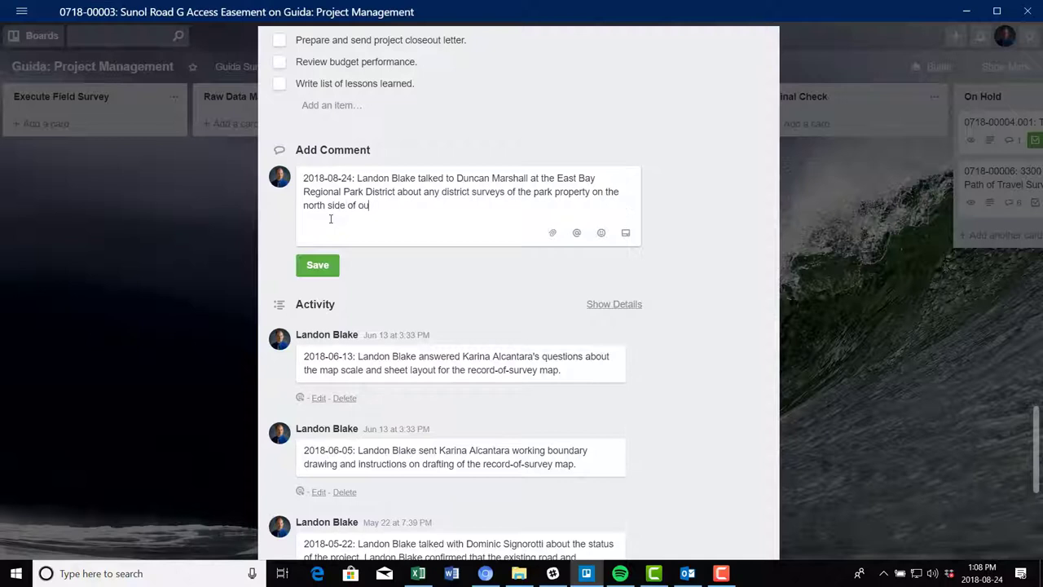
pyautogui.write('r subje')
pyautogui.write('ct parce')
pyautogui.write('ls. Mr. Ma')
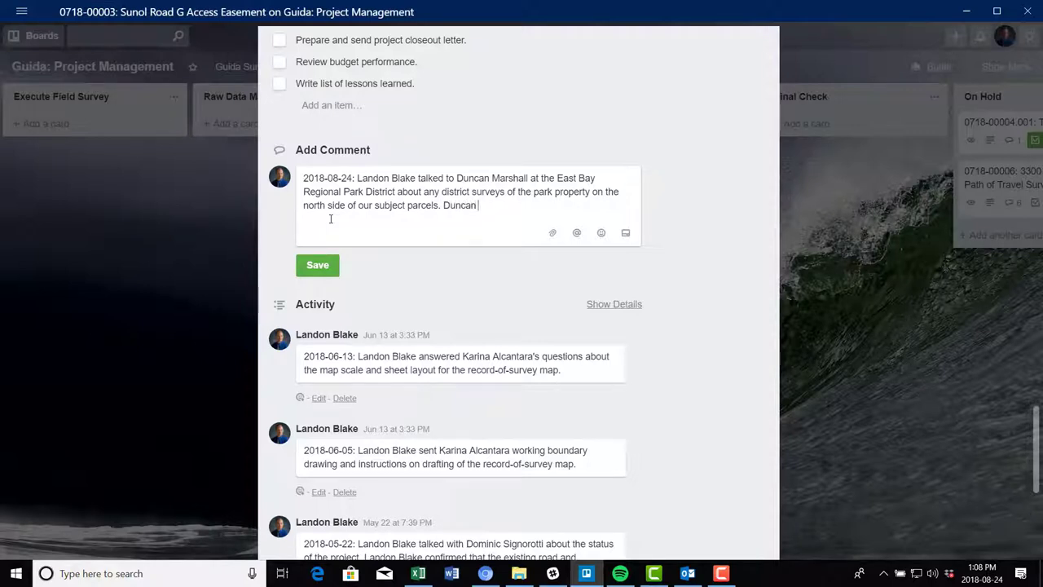
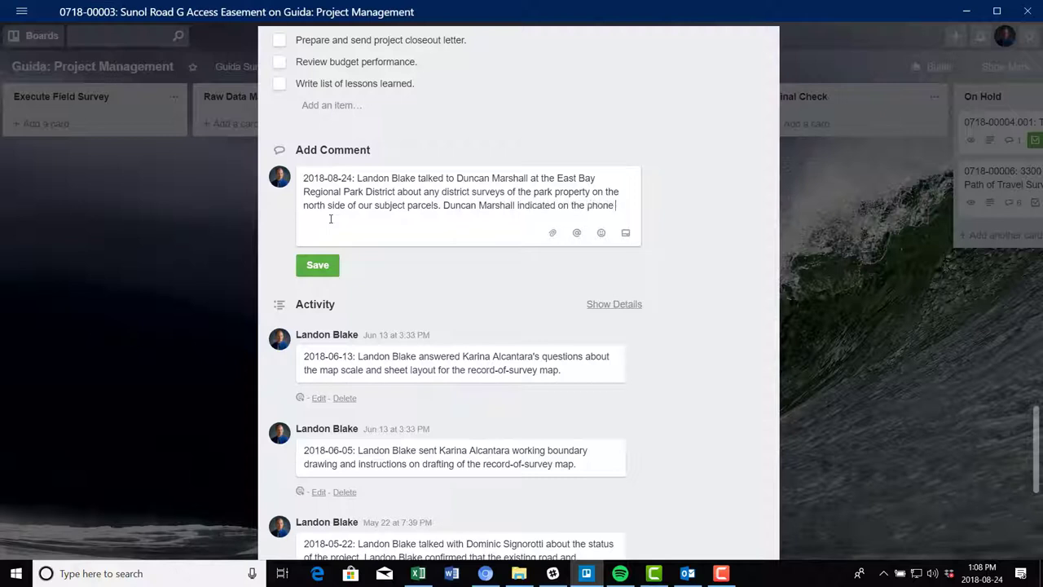
pyautogui.write('call that the Park ')
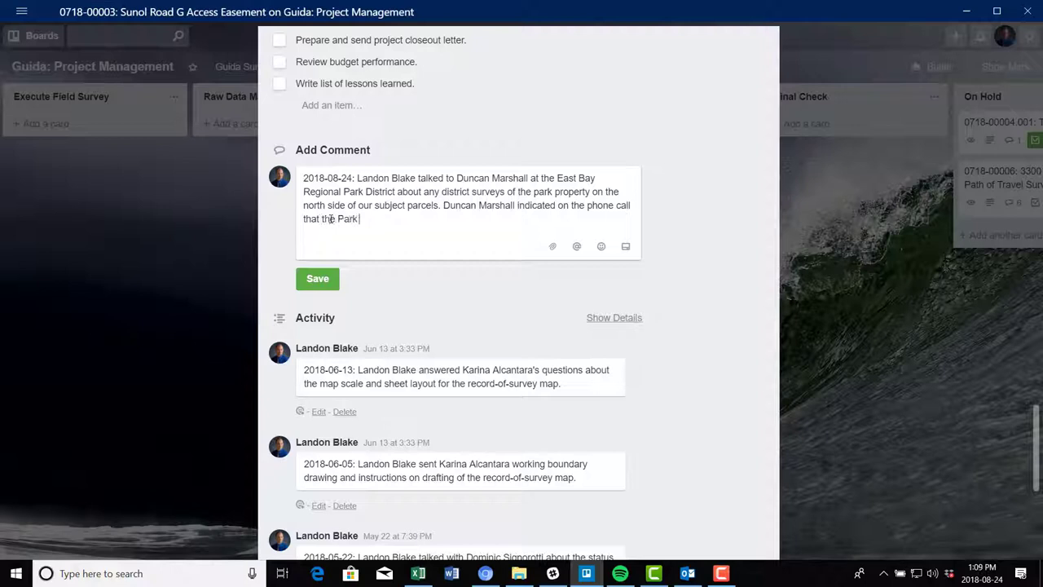
pyautogui.write("District didn't have any land survey r")
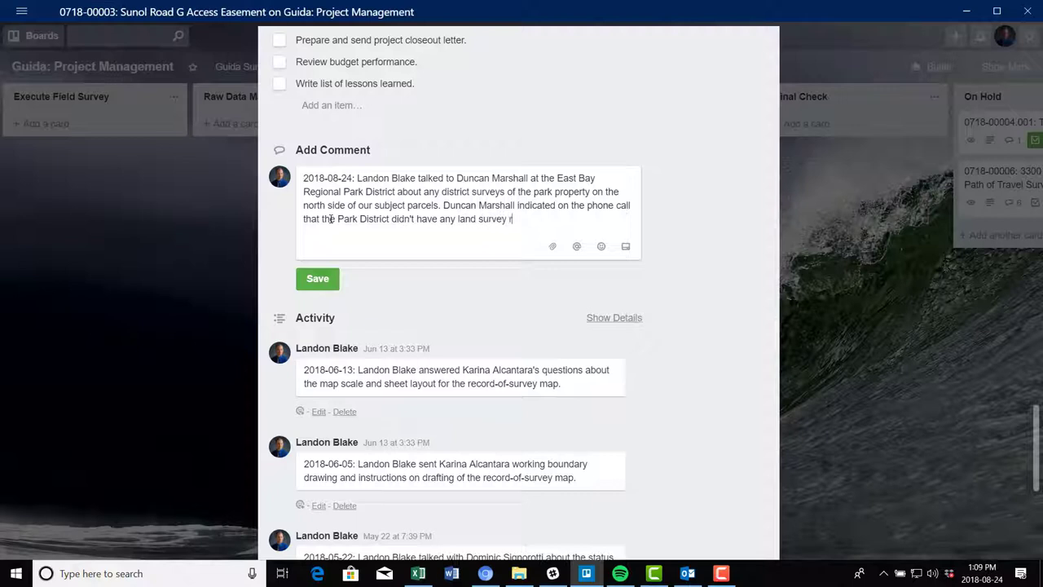
pyautogui.write('ecords for that area.')
# Post the Park District comment and draft a 2018-08-24 comment on the revisions, two turnouts and plat
pyautogui.click(317, 281)
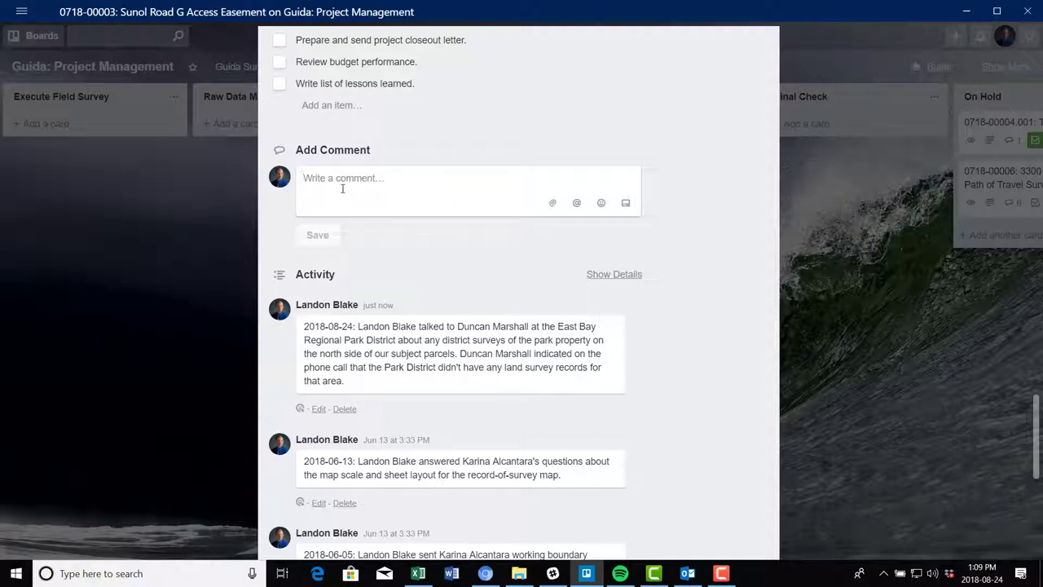
pyautogui.write('2018-')
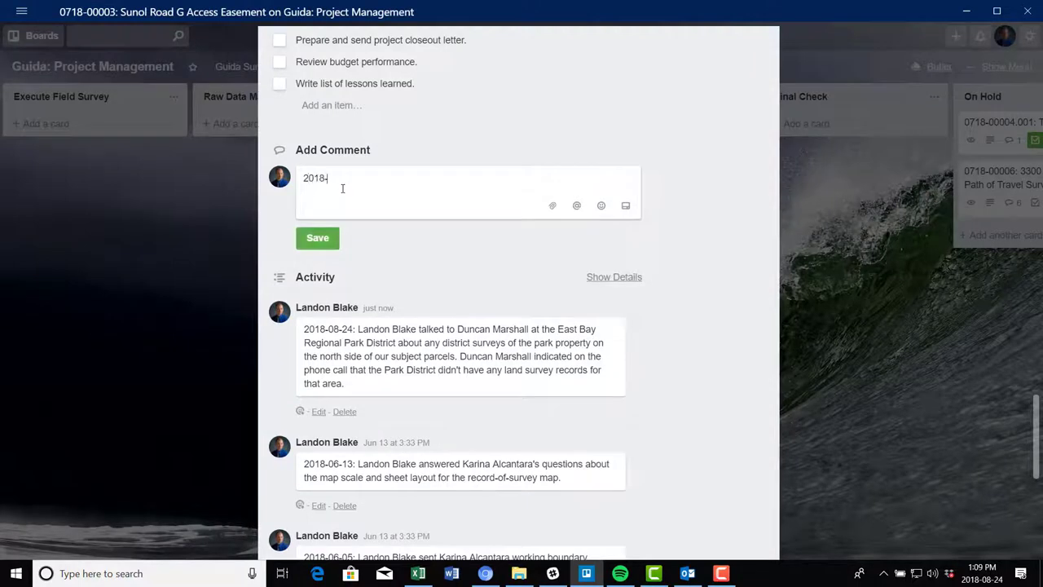
pyautogui.write('08-')
pyautogui.write('24: Landon B')
pyautogui.press('BackSpace')
pyautogui.press('BackSpace')
pyautogui.press('BackSpace')
pyautogui.press('BackSpace')
pyautogui.press('BackSpace')
pyautogui.press('BackSpace')
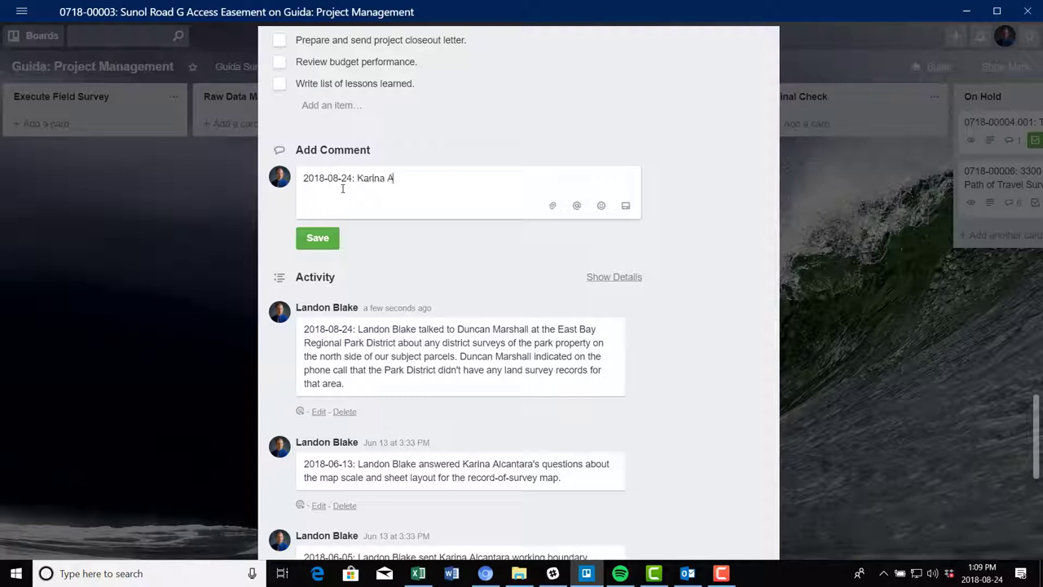
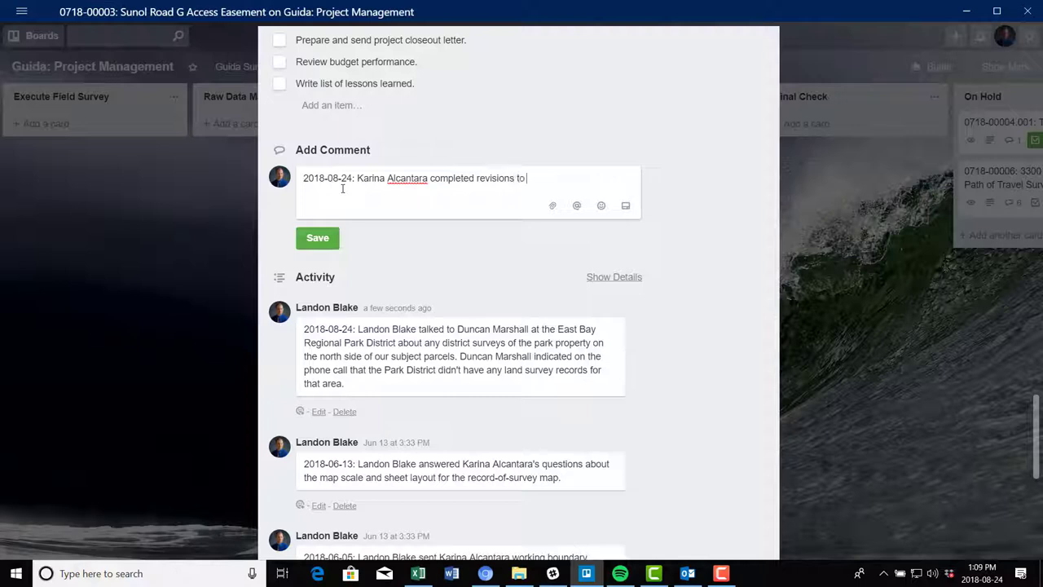
pyautogui.write('the access road easement land des')
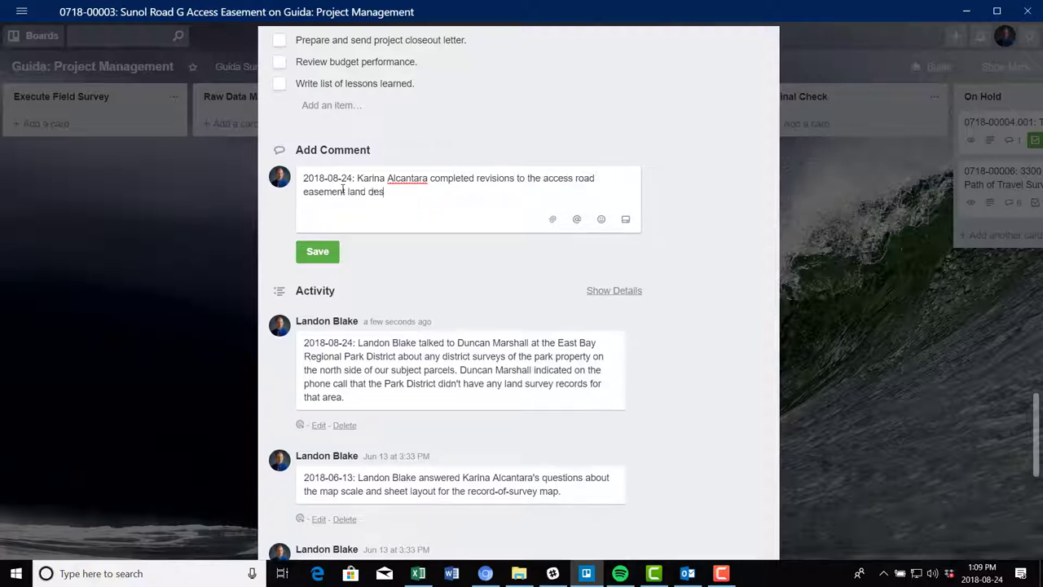
pyautogui.write('cription to uinnclude the existing')
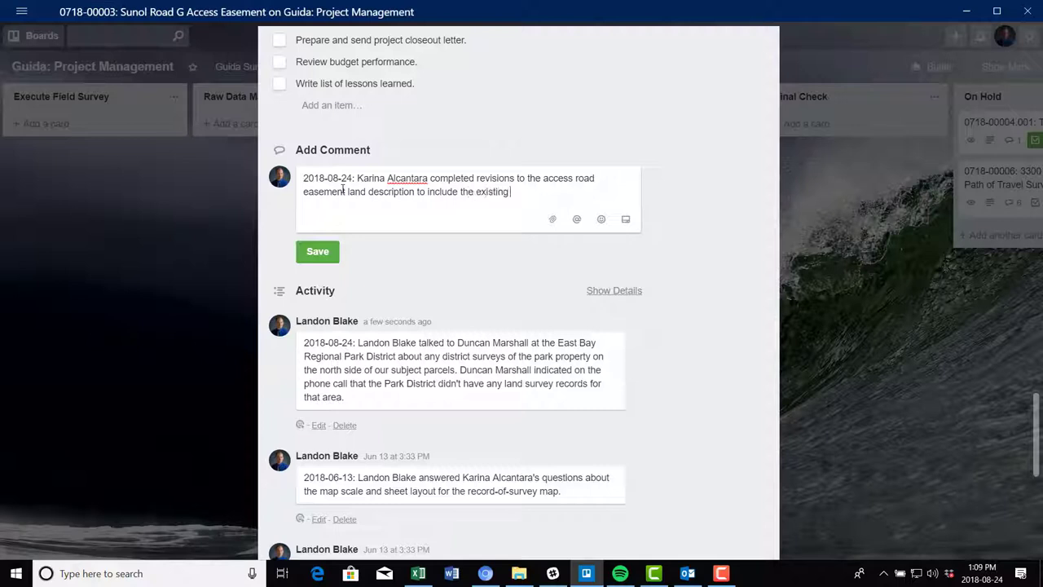
pyautogui.press('BackSpace')
pyautogui.press('BackSpace')
pyautogui.press('BackSpace')
pyautogui.press('BackSpace')
pyautogui.press('BackSpace')
pyautogui.press('BackSpace')
pyautogui.press('BackSpace')
pyautogui.press('BackSpace')
pyautogui.write('twop')
pyautogui.write(' exisin')
pyautogui.write('ing tur')
pyautogui.write('nouts.')
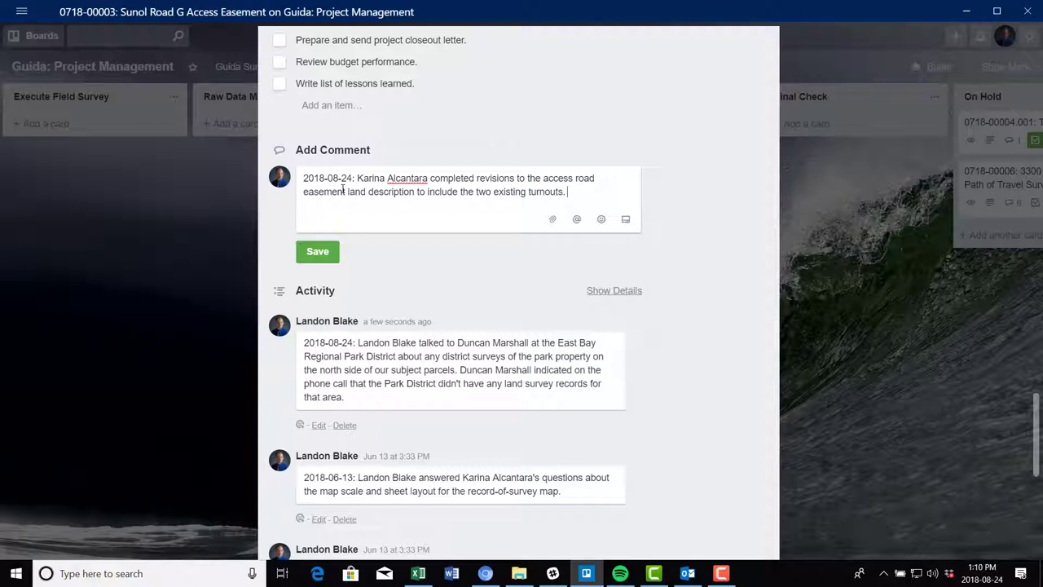
pyautogui.write(' She also completed a pla')
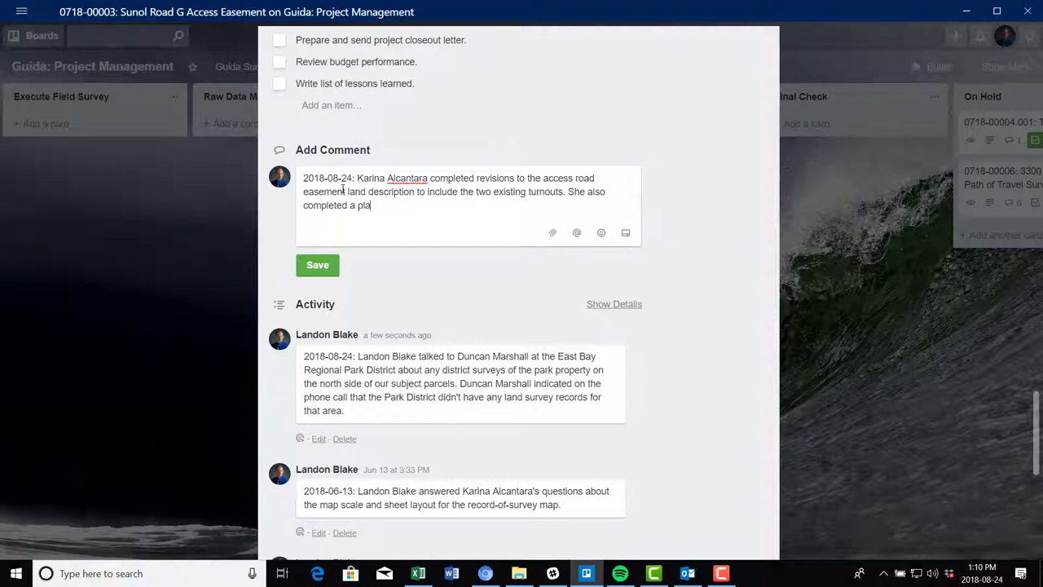
pyautogui.write('t for the land desc')
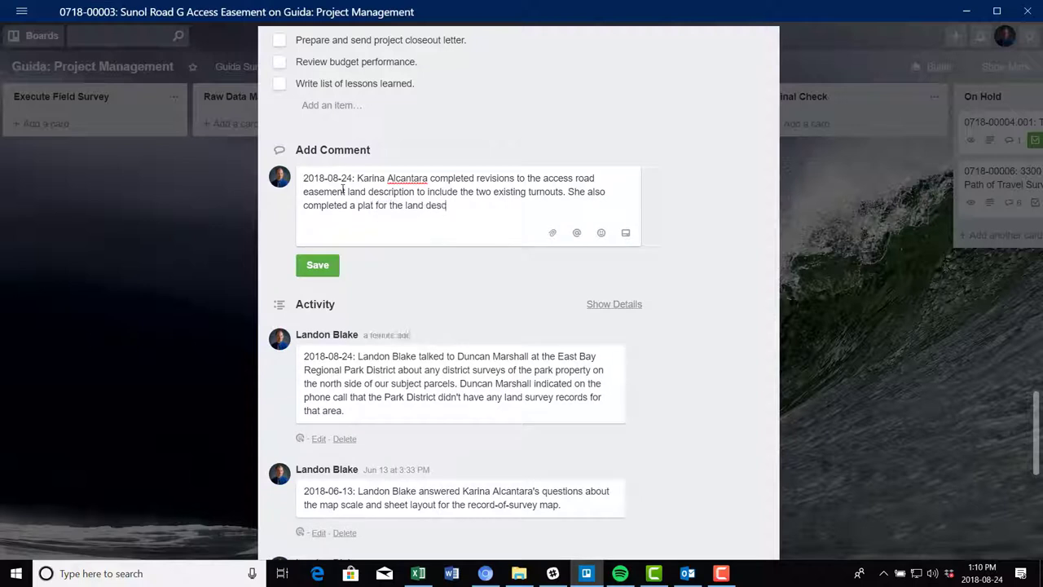
pyautogui.write('ription.')
# Add a paragraph stating the land description's bearings and distances were reviewed and match the plat
pyautogui.press('Return')
pyautogui.press('Return')
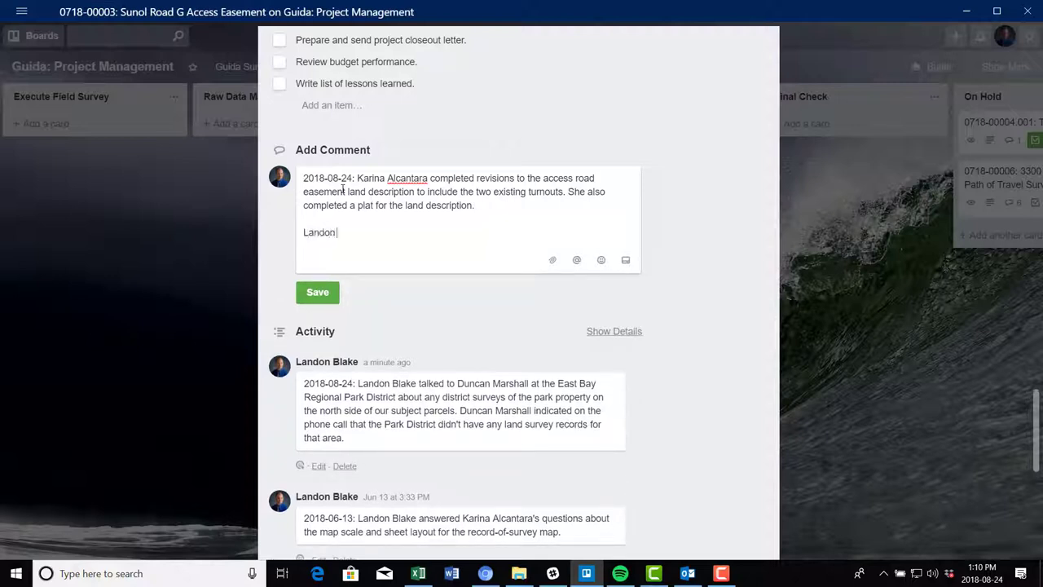
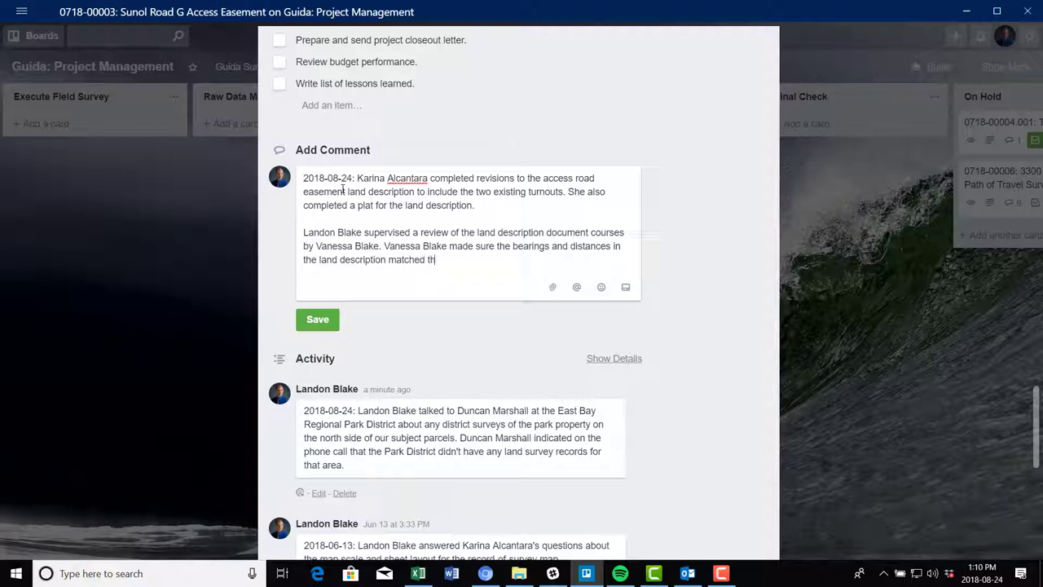
pyautogui.press('Return')
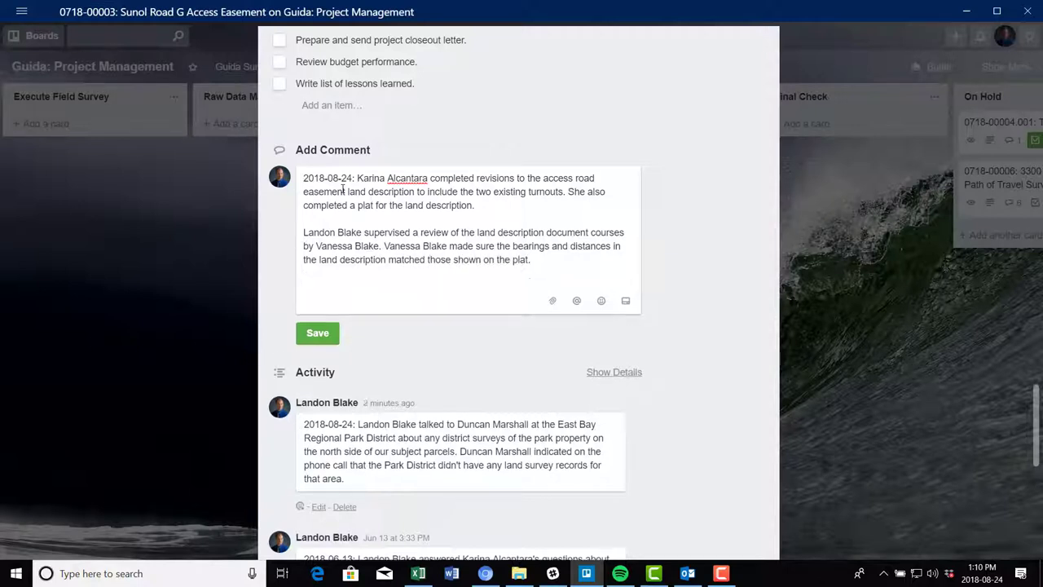
# Add a paragraph noting the set property corner monuments were added to the plat and land description
pyautogui.press('Return')
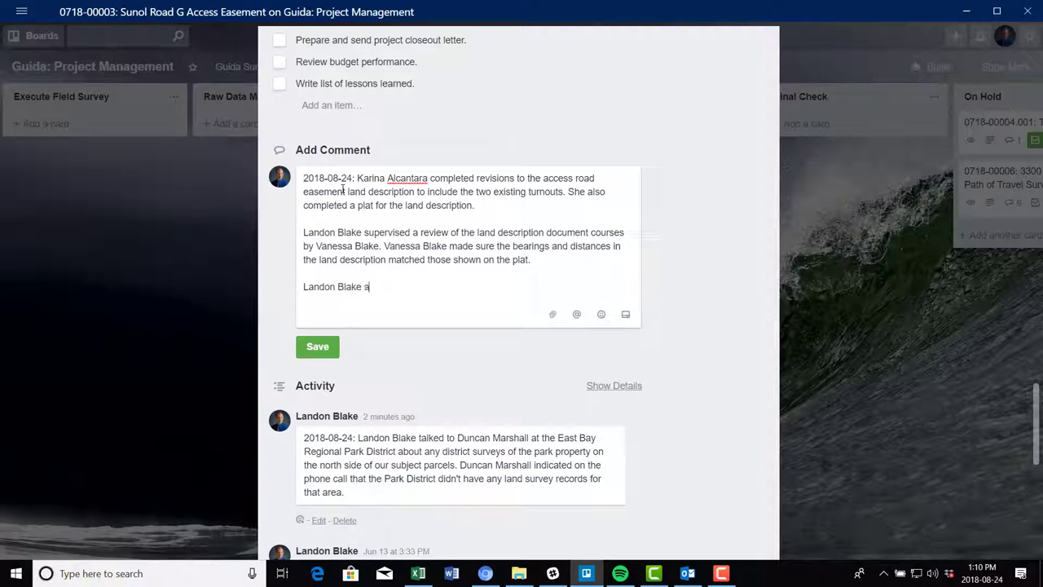
pyautogui.write('dded the set property corner')
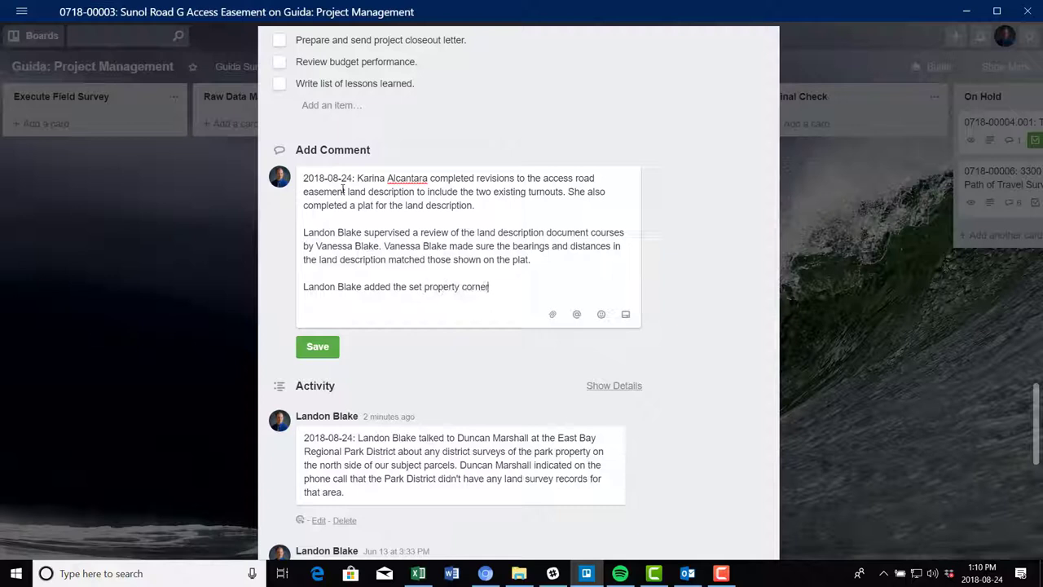
pyautogui.write(' monuments to the plat and also a')
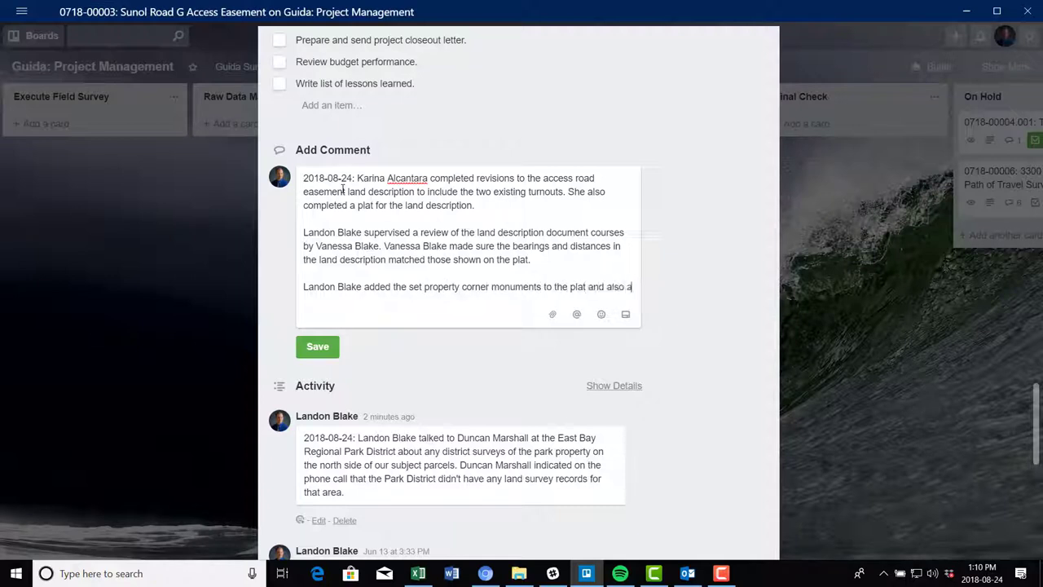
pyautogui.write('dded refer3end')
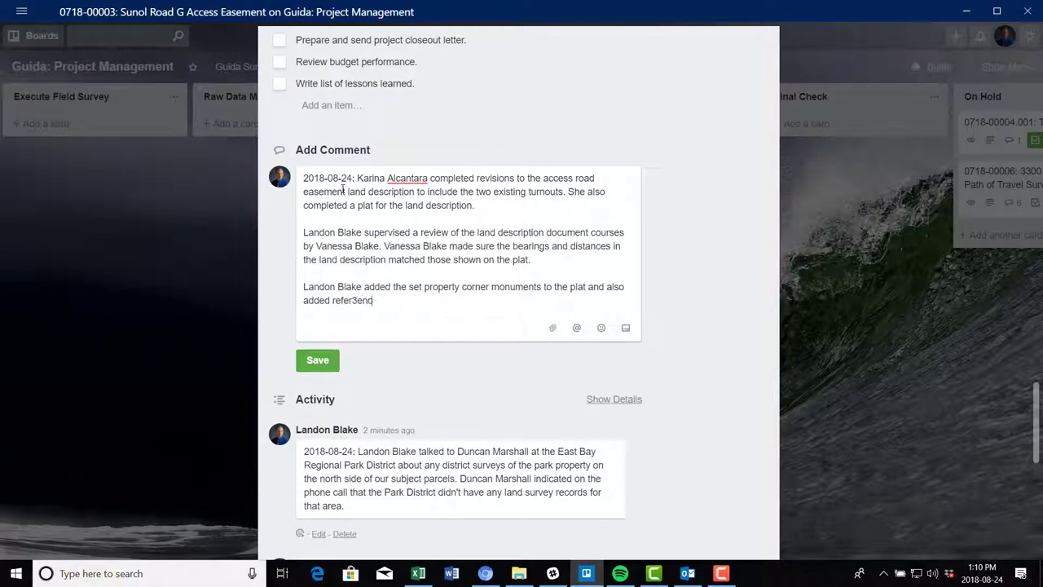
pyautogui.press('BackSpace')
pyautogui.write('ences to the set property corn')
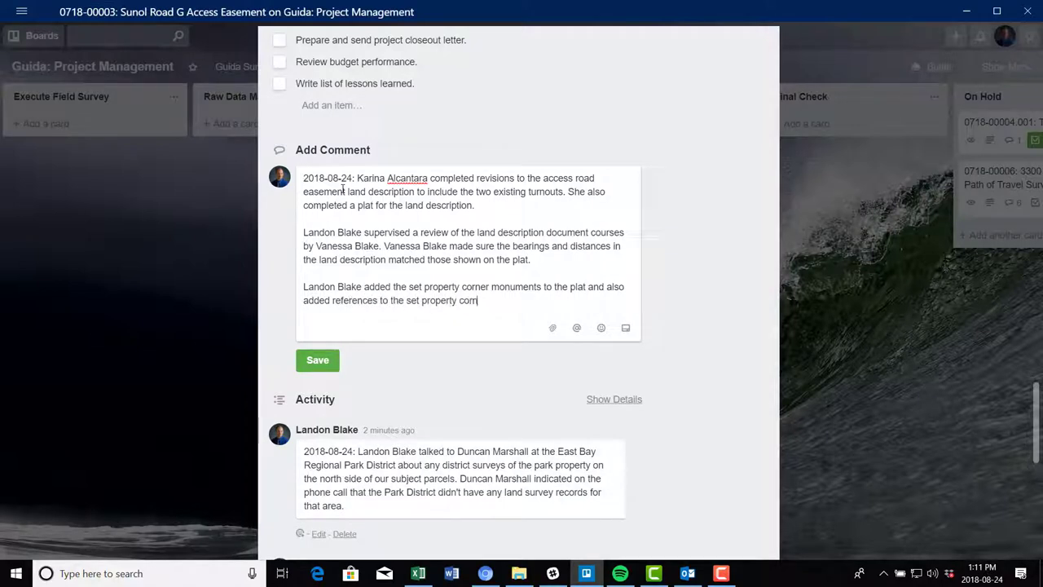
pyautogui.write('er monuments in the land description.')
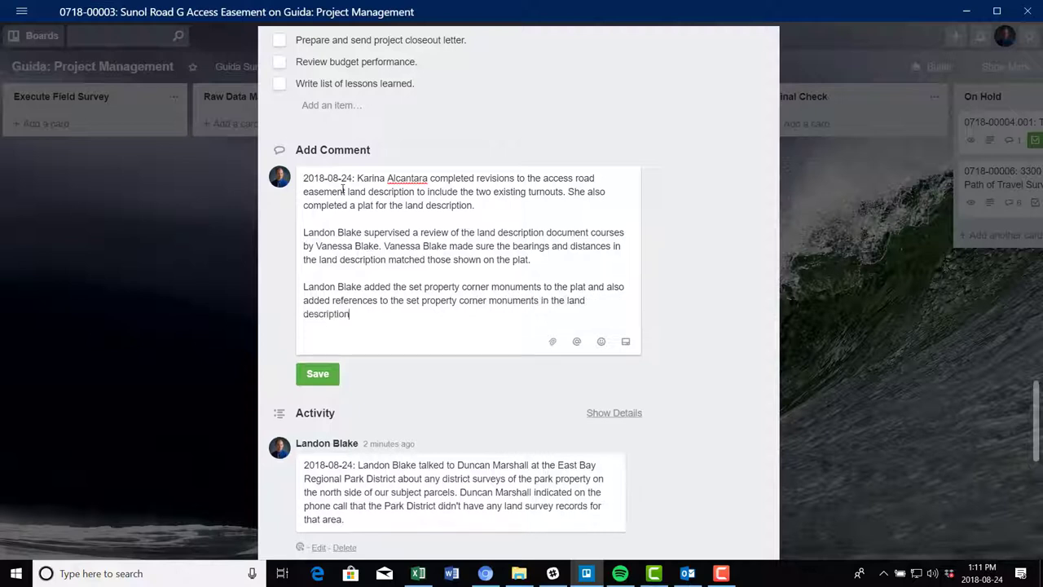
# Add a paragraph noting PDFs of the revised land description and plat were e-mailed to BPBS LLP
pyautogui.press('Return')
pyautogui.press('Return')
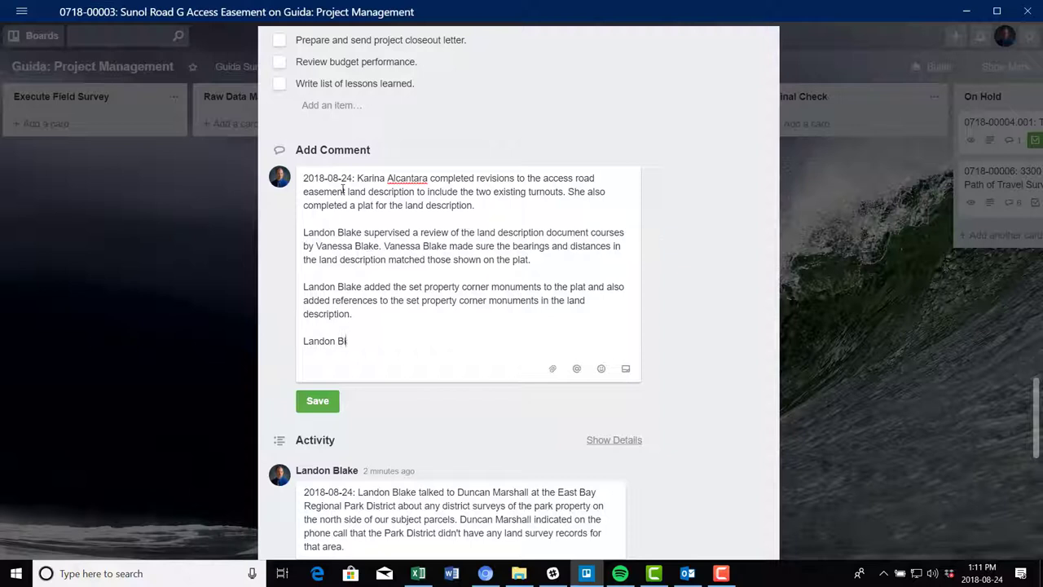
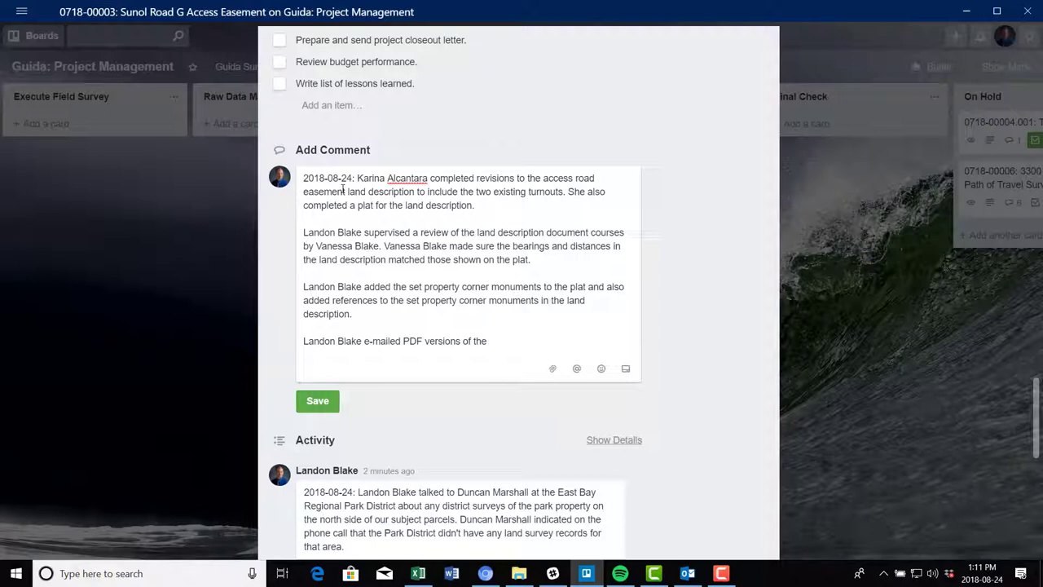
pyautogui.write(' frevised land description and b')
pyautogui.press('BackSpace')
pyautogui.write('pa')
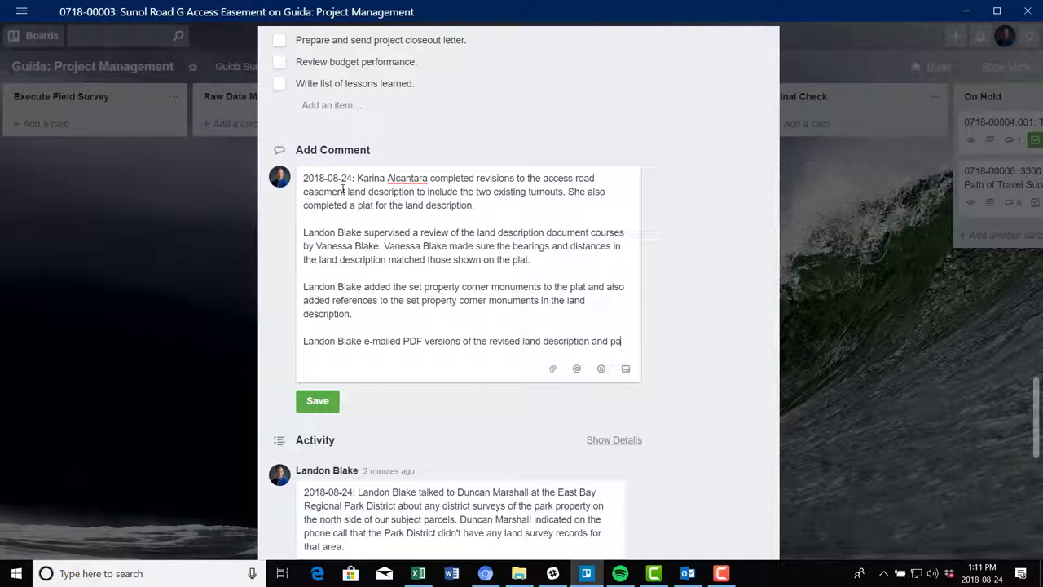
pyautogui.press('BackSpace')
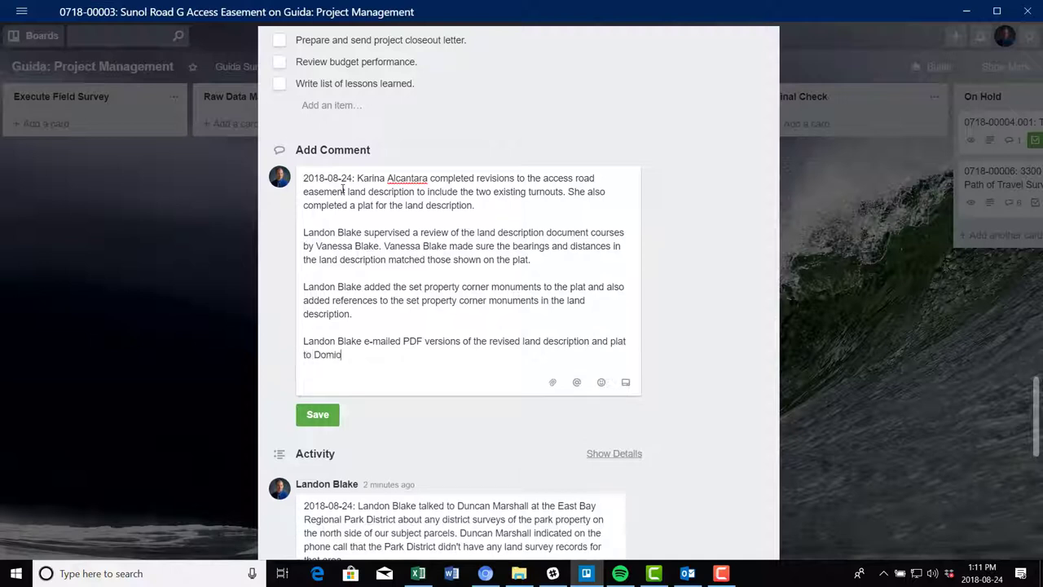
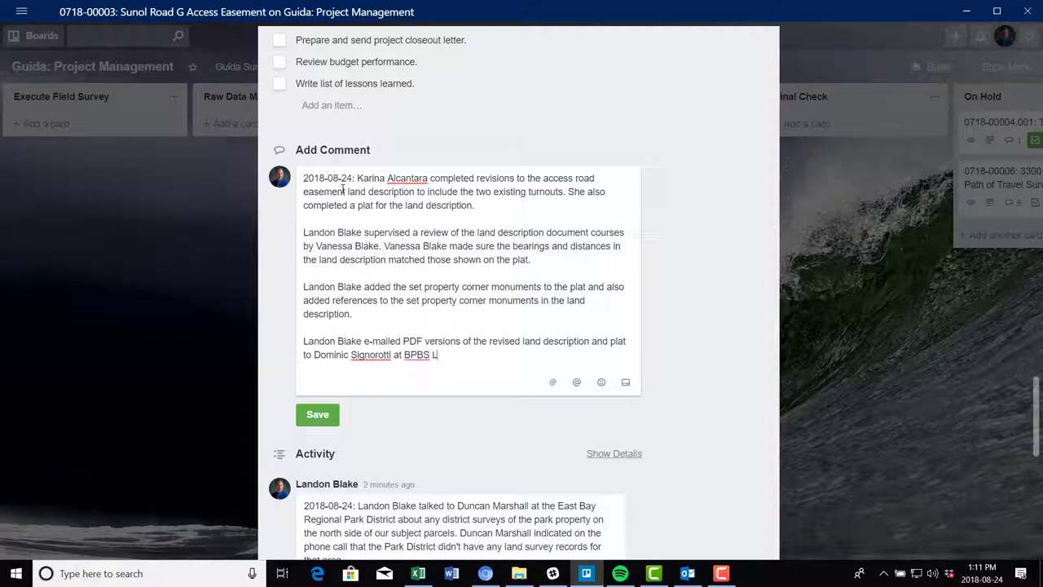
pyautogui.write('LF')
pyautogui.press('BackSpace')
pyautogui.write('P.')
# Post the revisions comment and review the card's checklists and activity comments
pyautogui.click(310, 419)
pyautogui.scroll(-2, 424, 309)
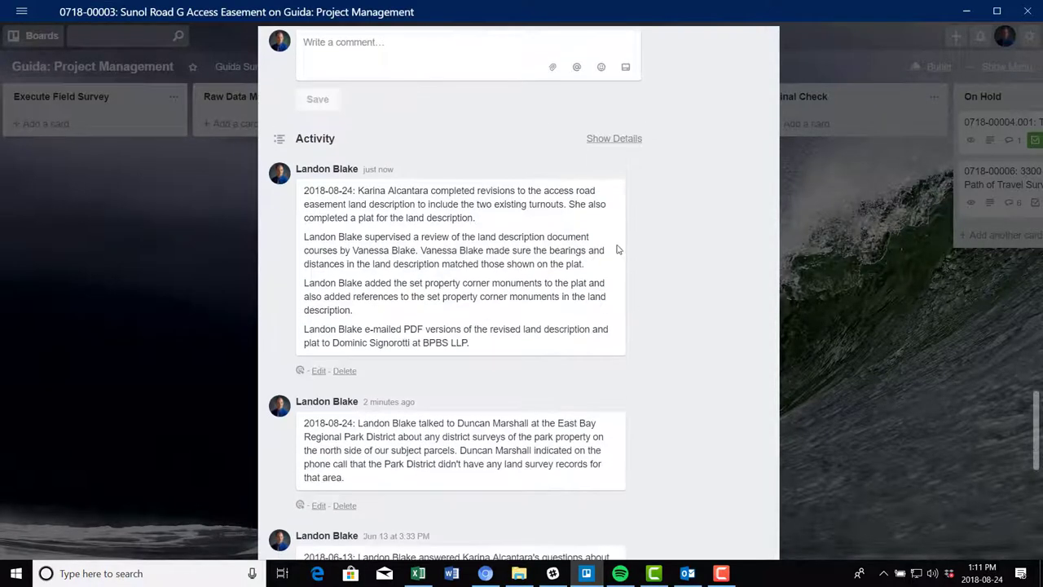
pyautogui.scroll(-10, 477, 395)
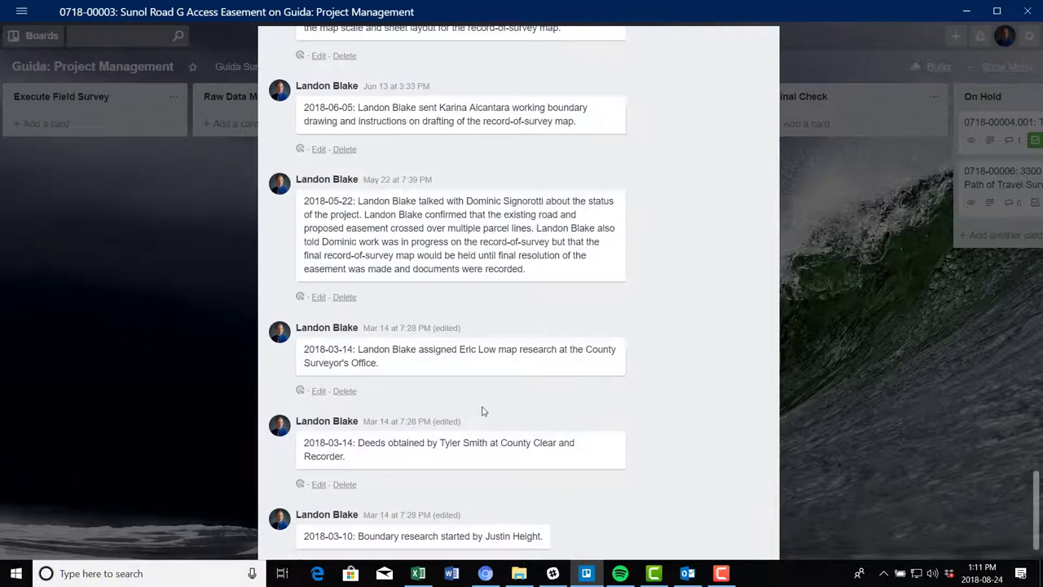
pyautogui.scroll(8, 647, 421)
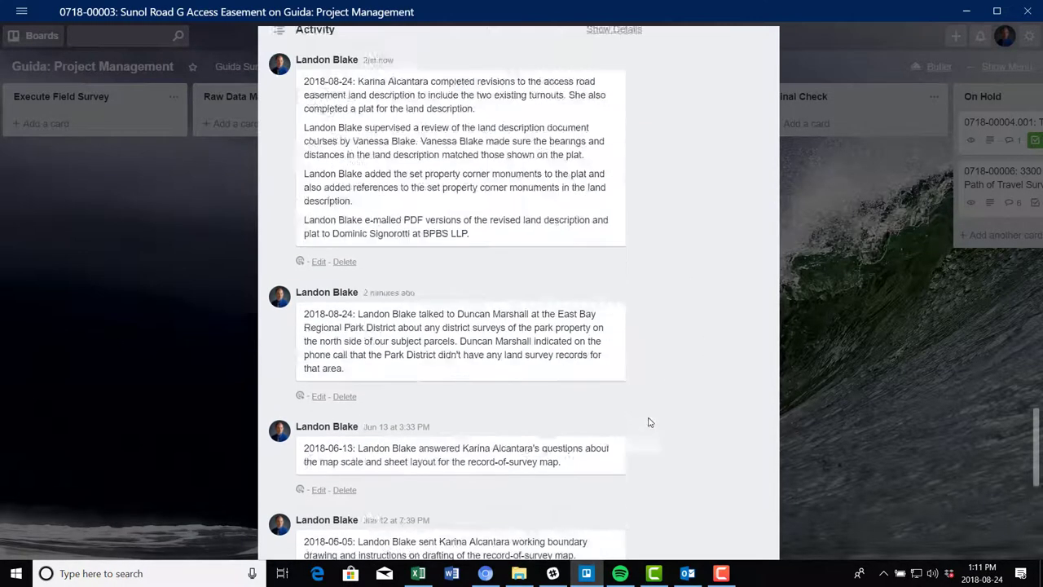
pyautogui.scroll(-4, 613, 353)
pyautogui.scroll(-4, 613, 353)
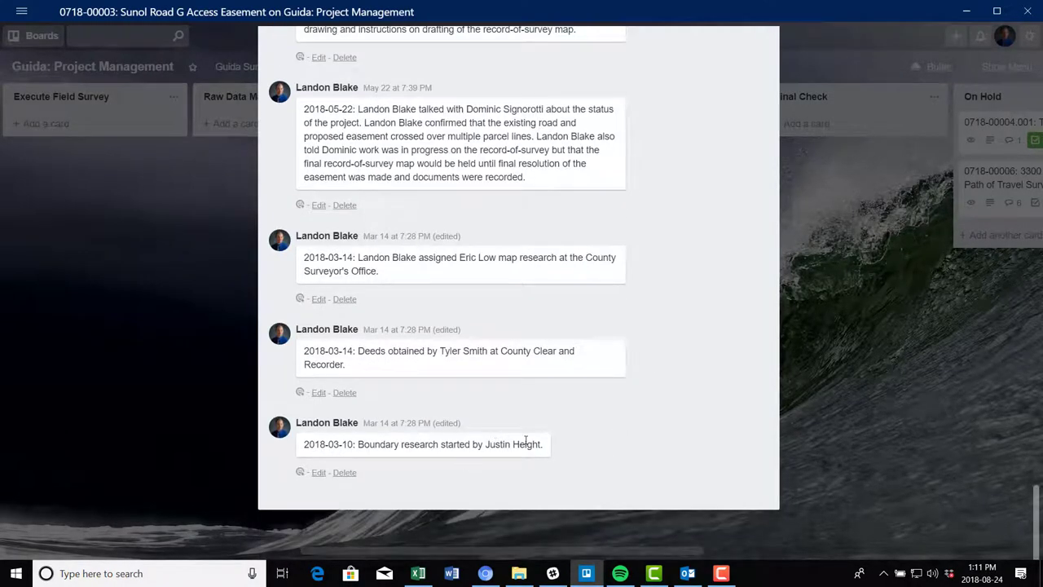
pyautogui.scroll(1, 505, 422)
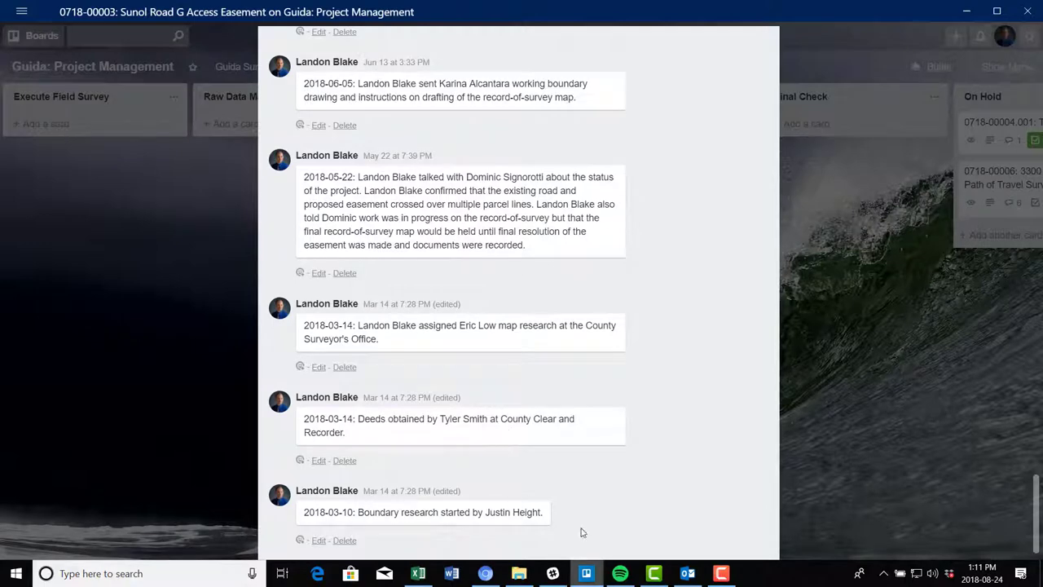
pyautogui.scroll(8, 526, 403)
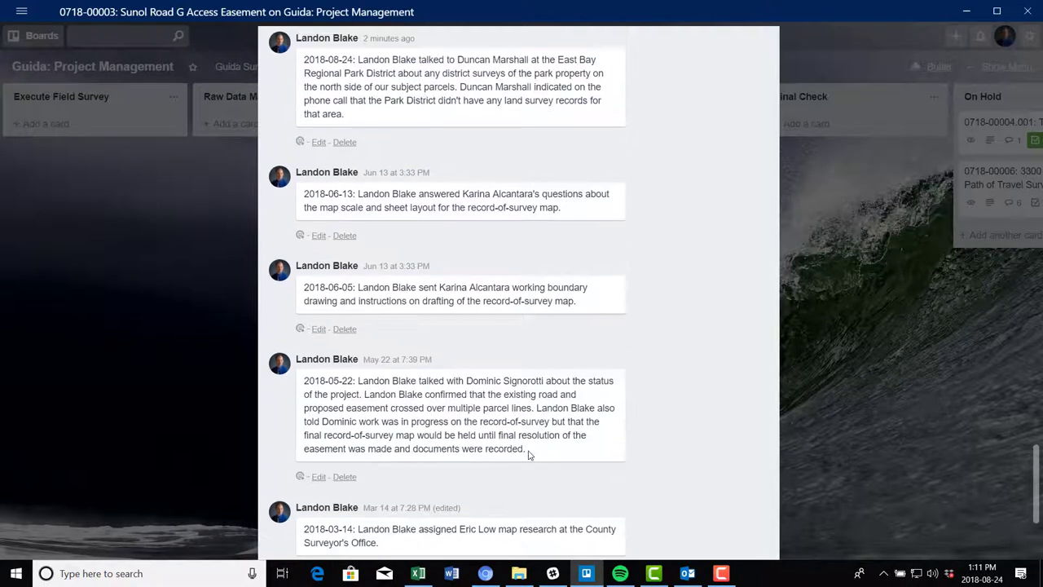
pyautogui.scroll(3, 531, 462)
pyautogui.scroll(-4, 532, 463)
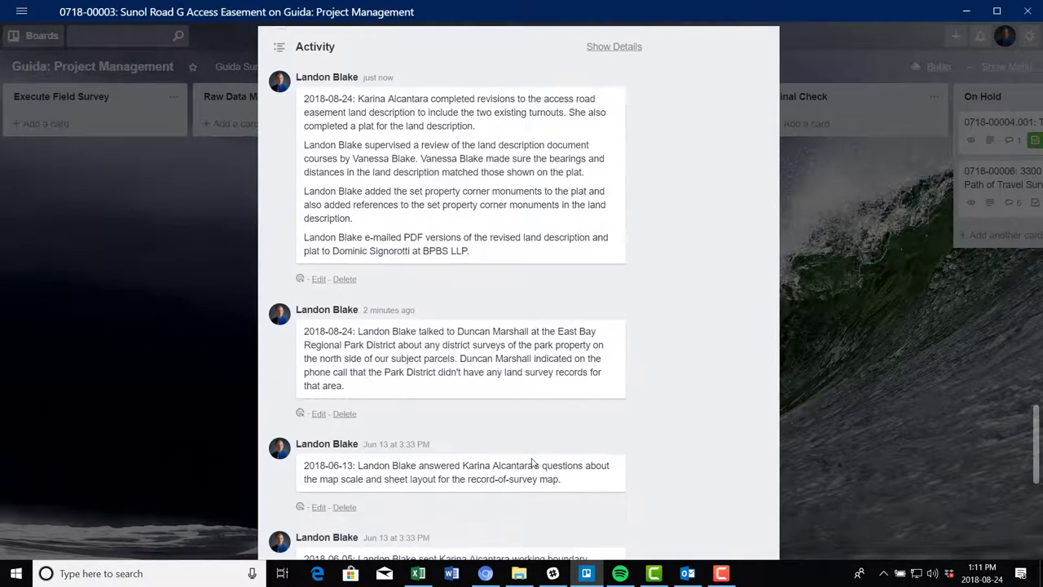
pyautogui.scroll(5, 534, 464)
pyautogui.scroll(-4, 533, 464)
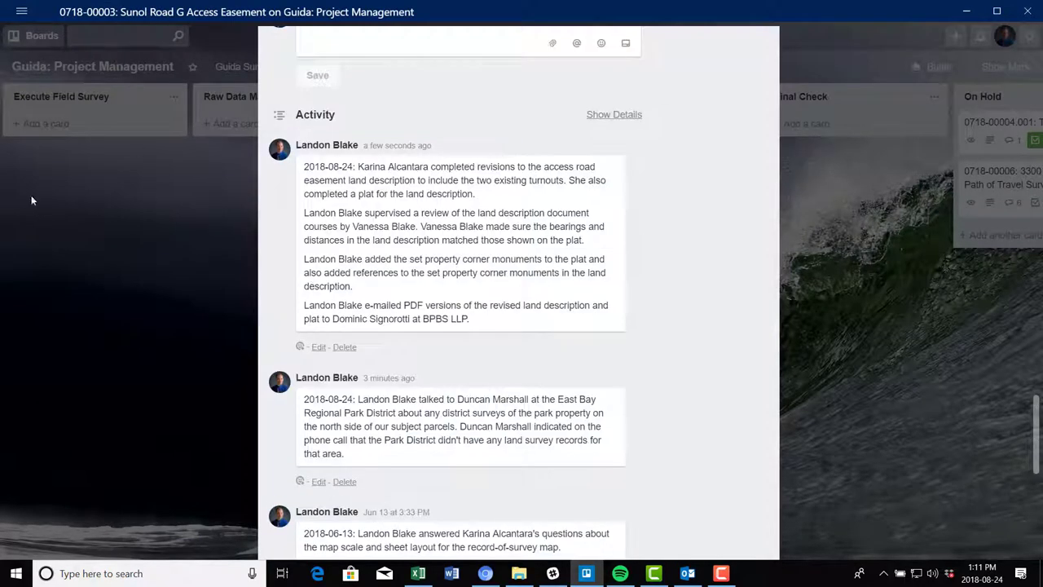
pyautogui.scroll(-5, 394, 229)
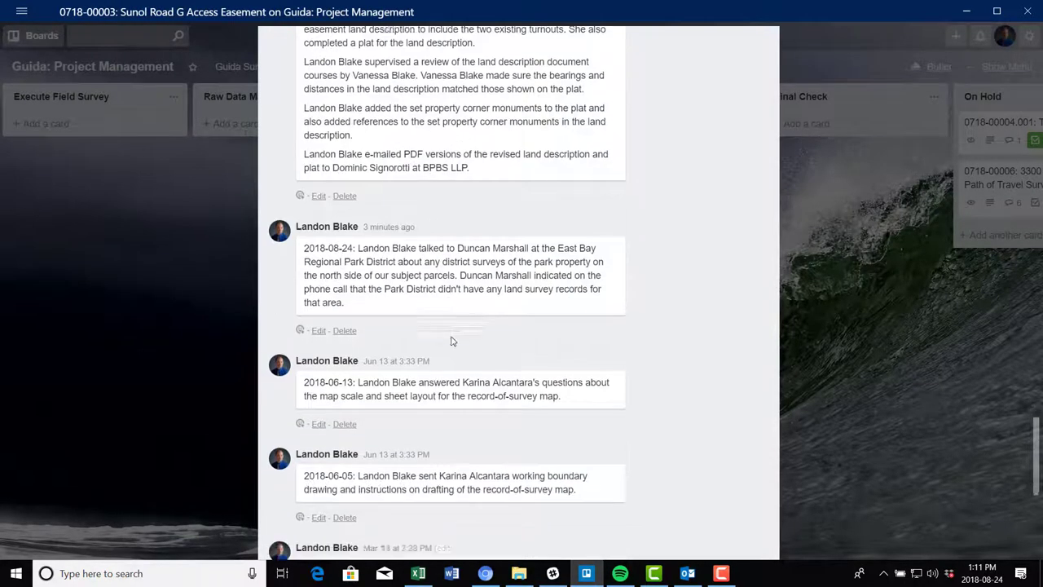
pyautogui.scroll(-3, 499, 399)
pyautogui.scroll(10, 499, 428)
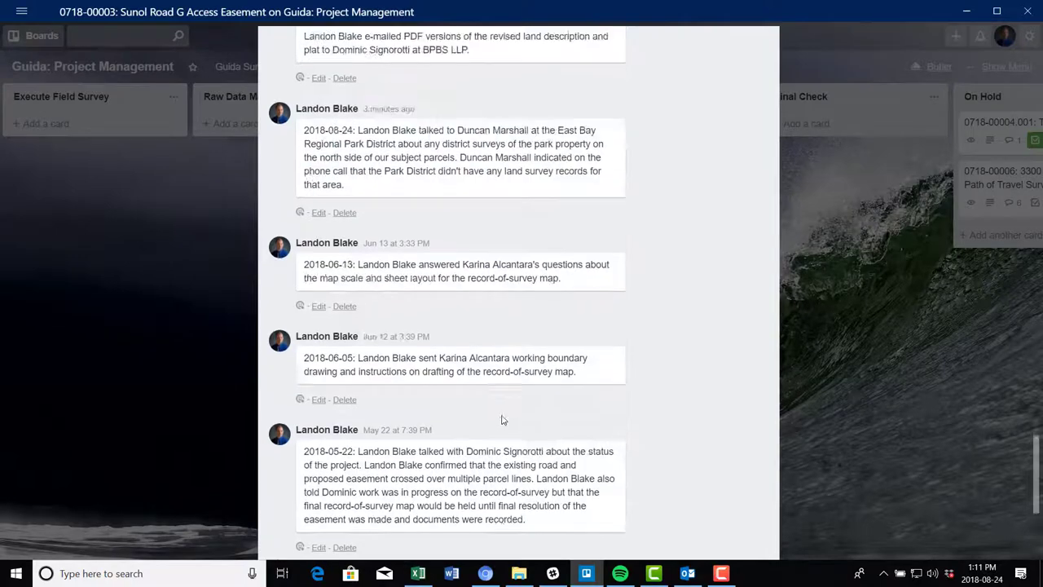
pyautogui.scroll(5, 513, 423)
pyautogui.scroll(-5, 519, 334)
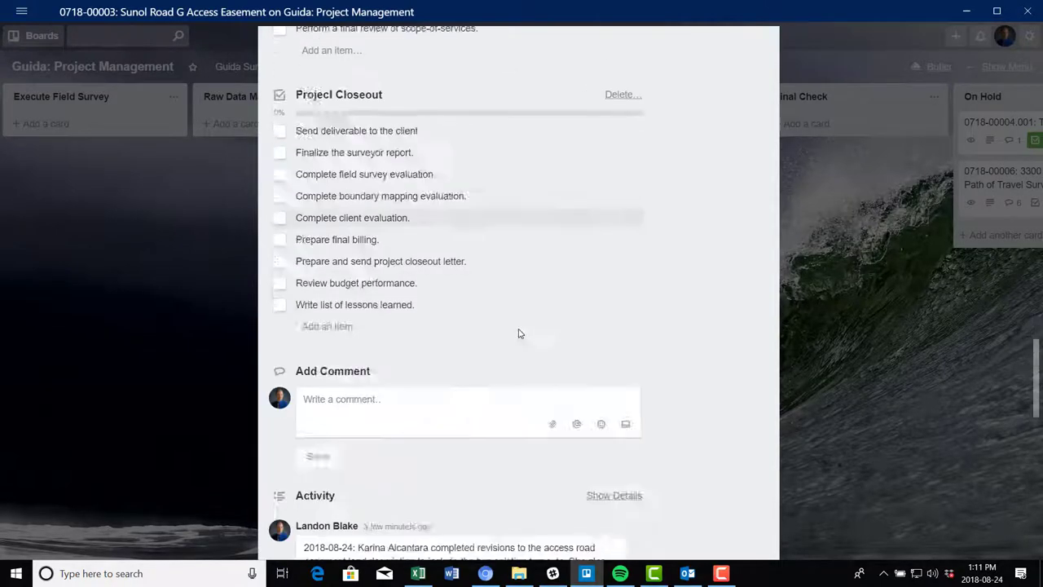
pyautogui.scroll(-5, 510, 393)
pyautogui.scroll(-5, 448, 383)
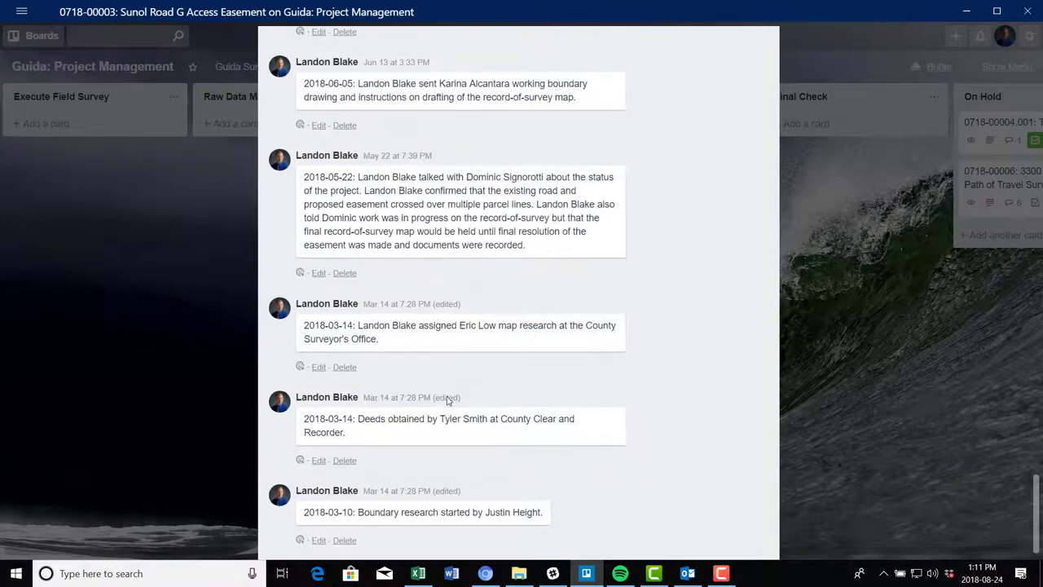
pyautogui.scroll(5, 450, 358)
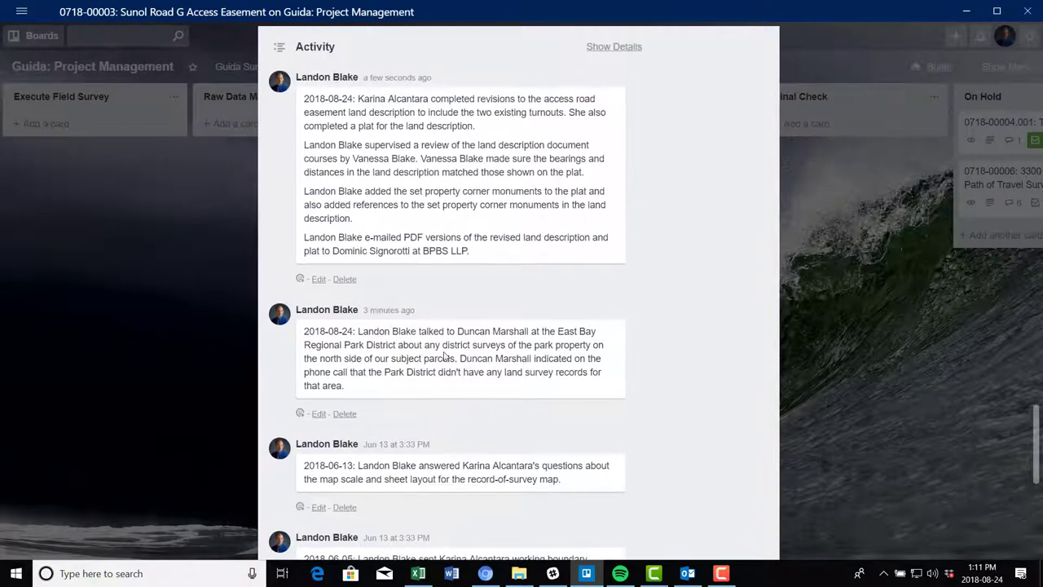
pyautogui.scroll(3, 445, 354)
pyautogui.scroll(15, 450, 364)
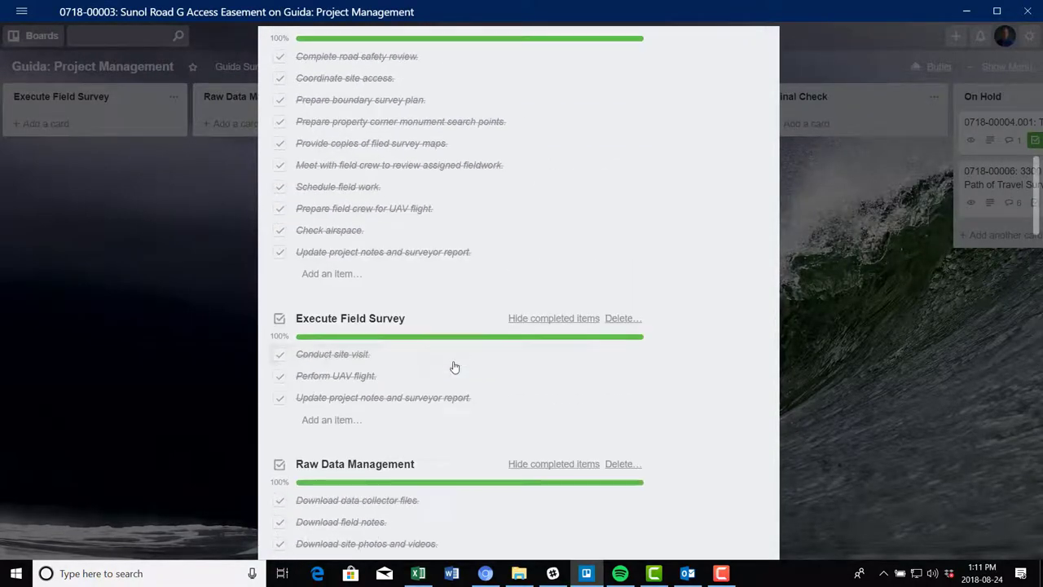
pyautogui.scroll(10, 454, 366)
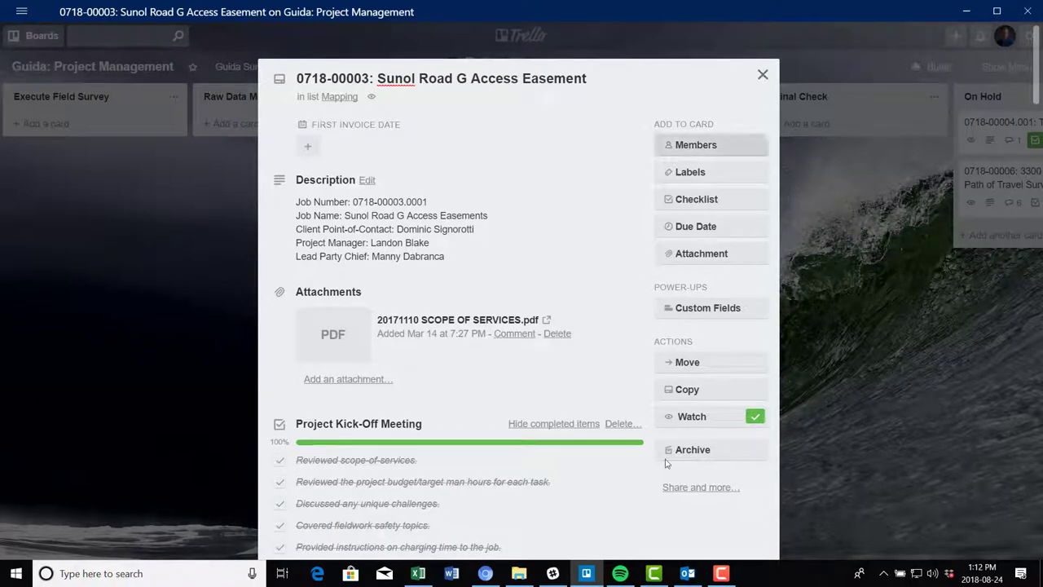
# Close the Sunol Road G card and scroll the board right to On Hold, Project Closeout and Archive
pyautogui.click(762, 74)
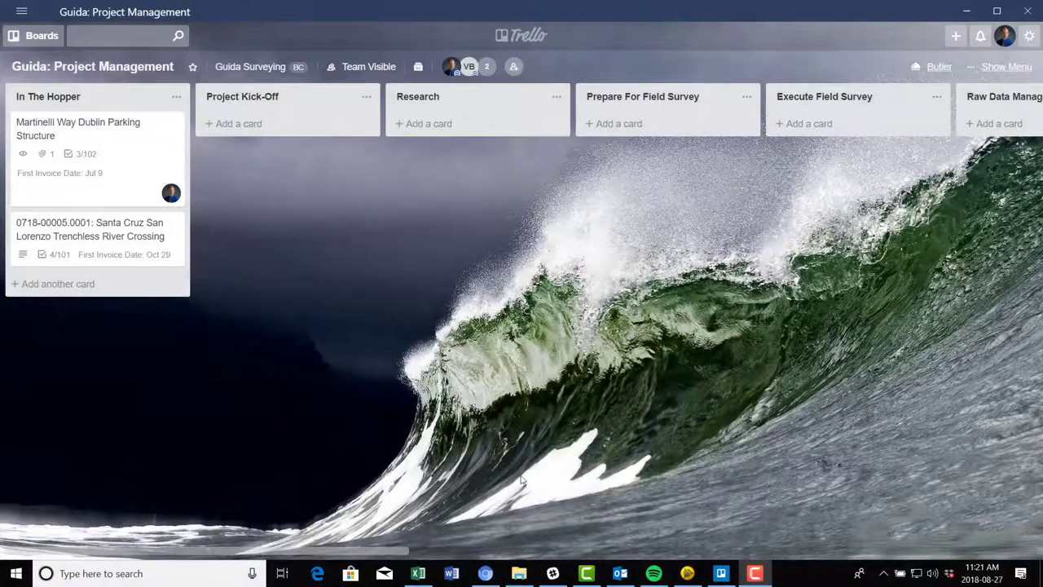
pyautogui.moveTo(387, 554); pyautogui.dragTo(867, 530)
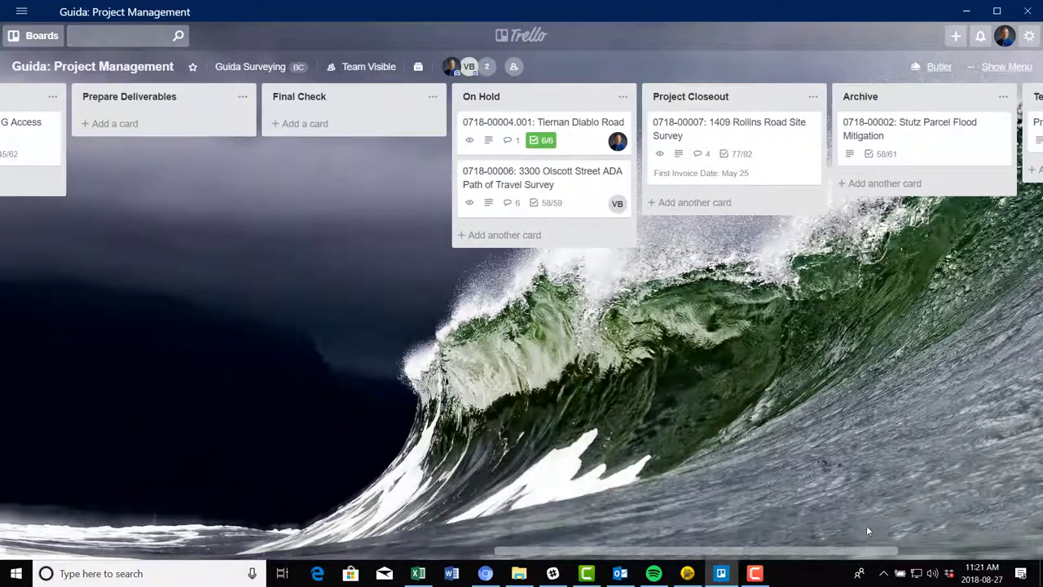
pyautogui.click(567, 196)
pyautogui.scroll(-3, 578, 270)
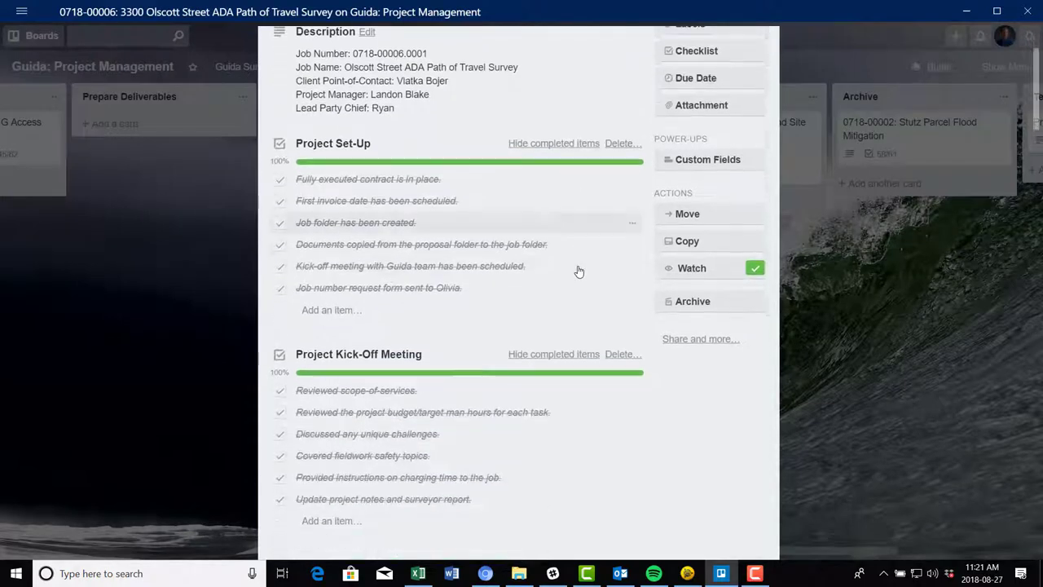
pyautogui.scroll(-15, 578, 270)
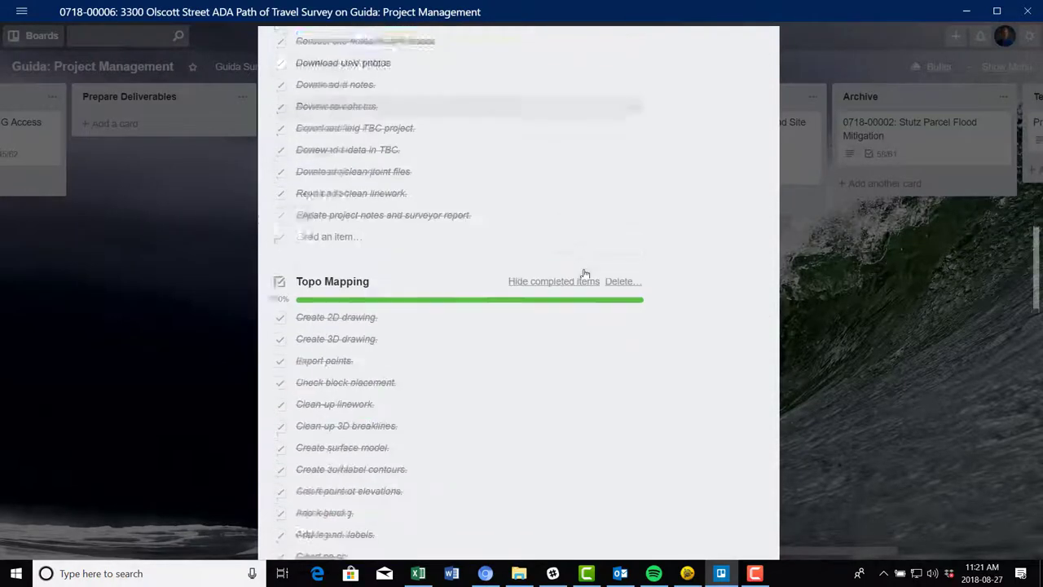
pyautogui.scroll(-13, 585, 273)
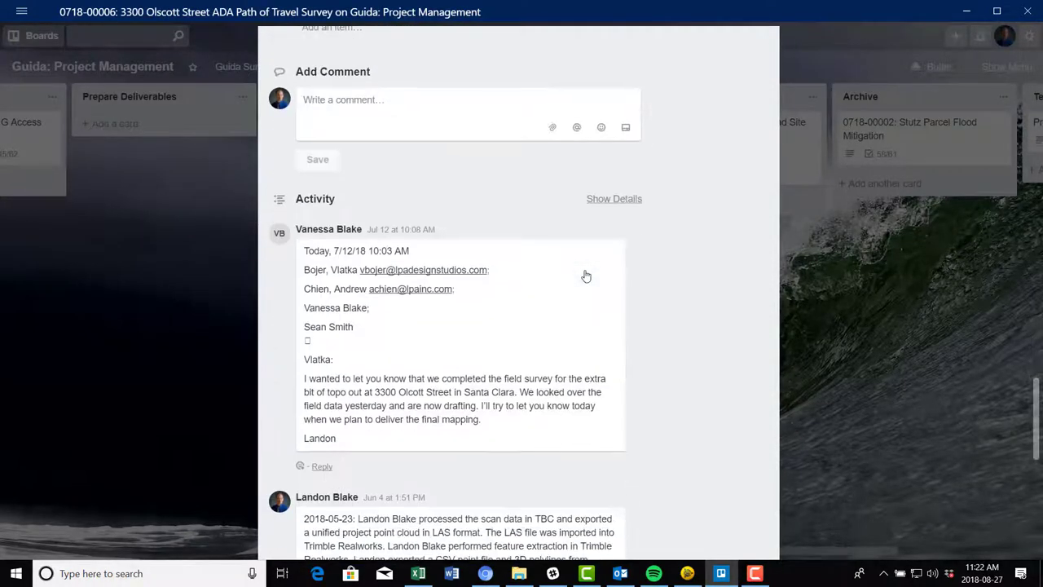
pyautogui.scroll(-2, 584, 271)
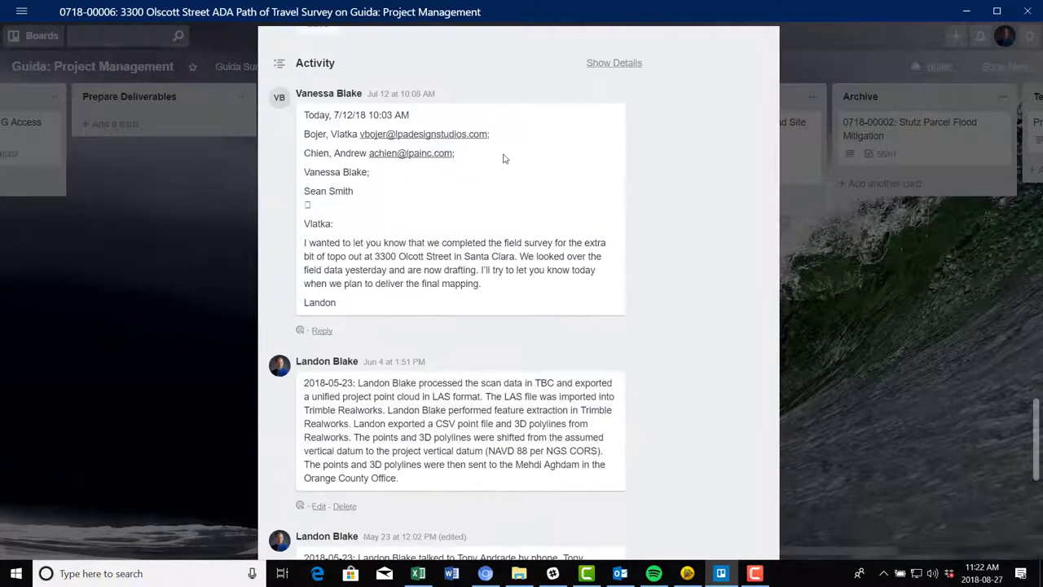
pyautogui.scroll(-2, 529, 147)
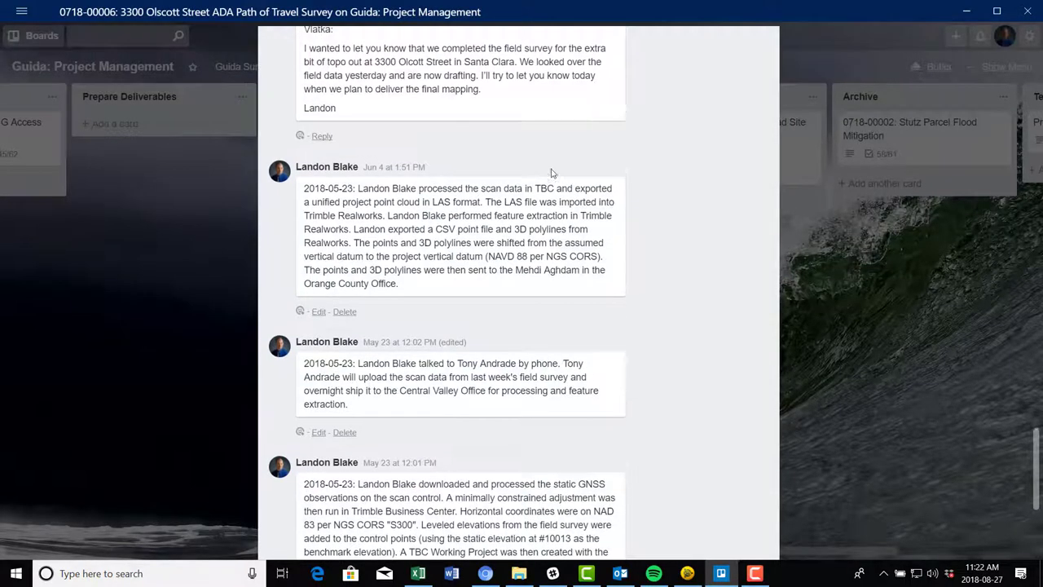
pyautogui.scroll(3, 570, 163)
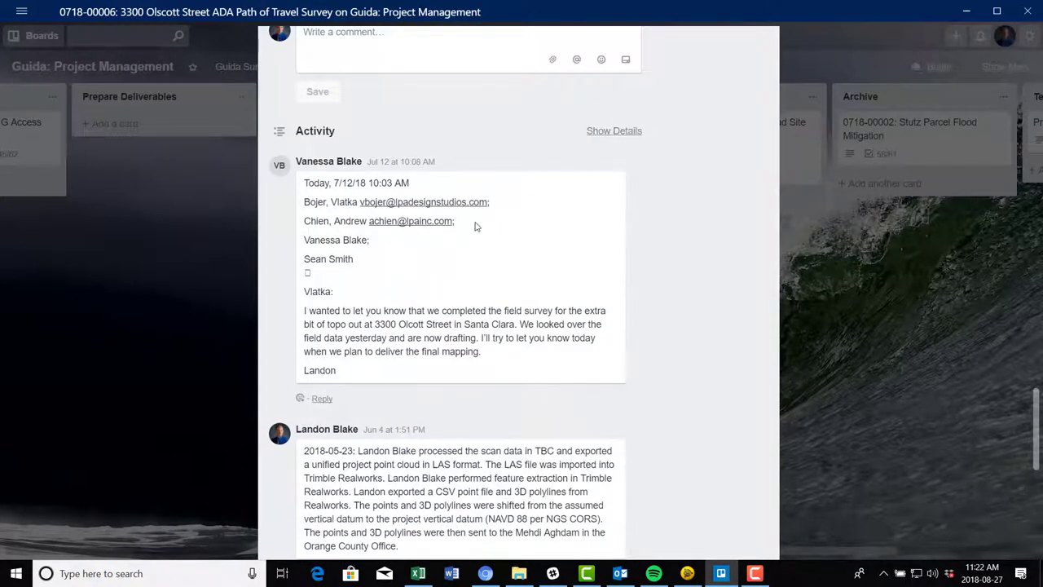
pyautogui.scroll(-6, 478, 237)
pyautogui.scroll(-2, 505, 302)
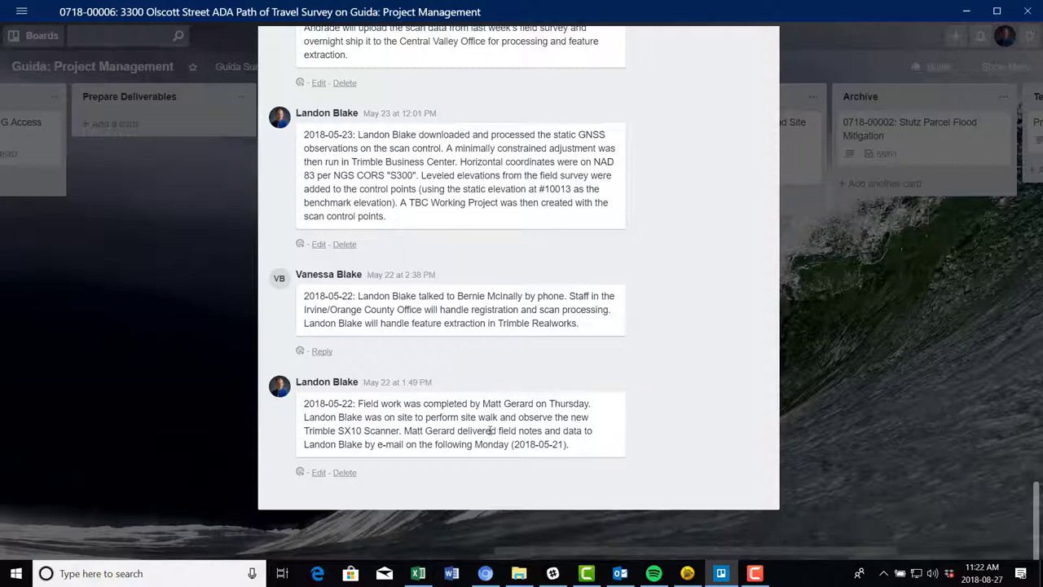
pyautogui.scroll(1, 507, 348)
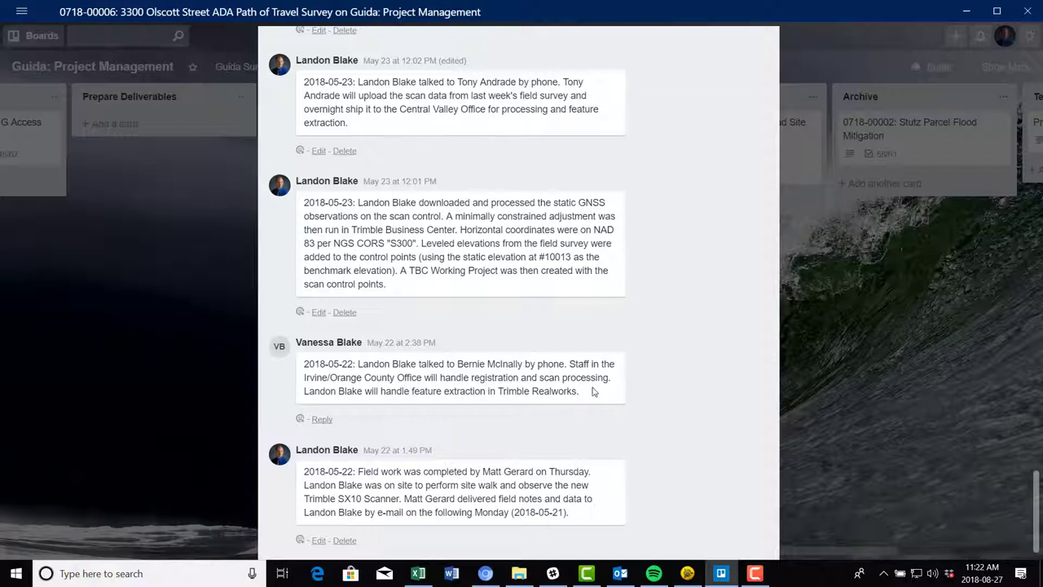
pyautogui.scroll(1, 486, 295)
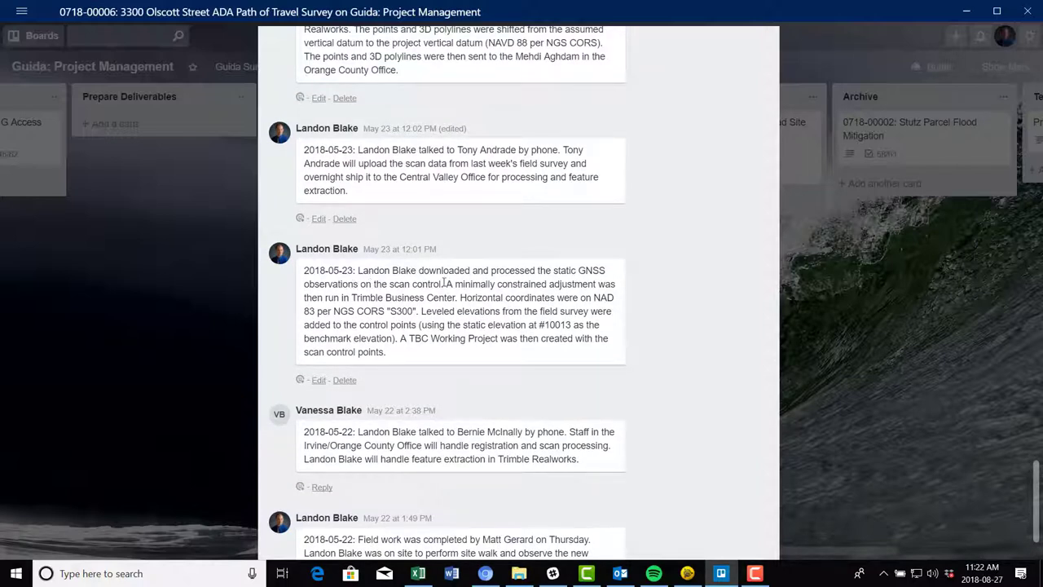
pyautogui.scroll(4, 453, 338)
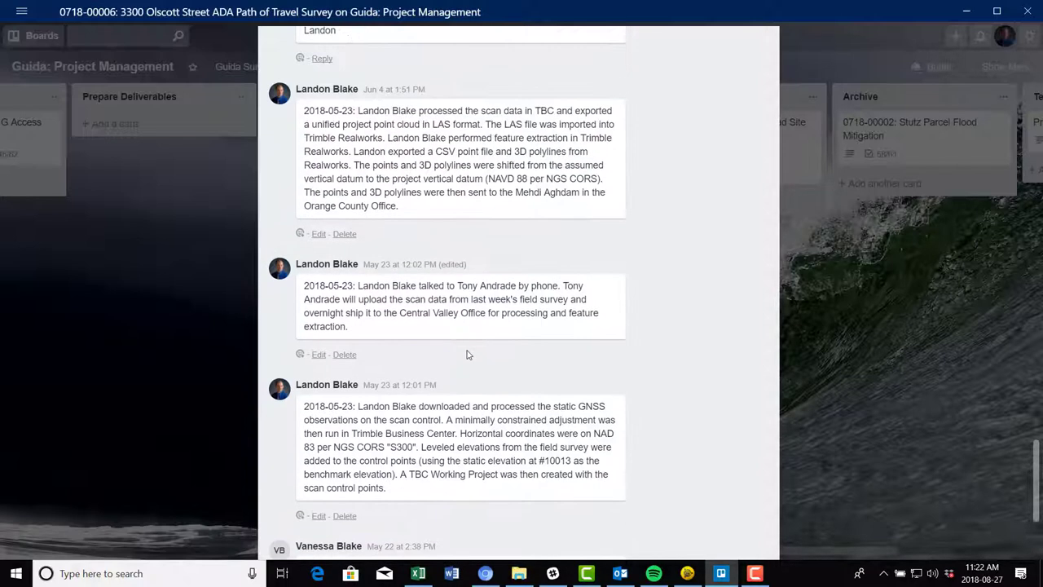
pyautogui.scroll(-3, 470, 359)
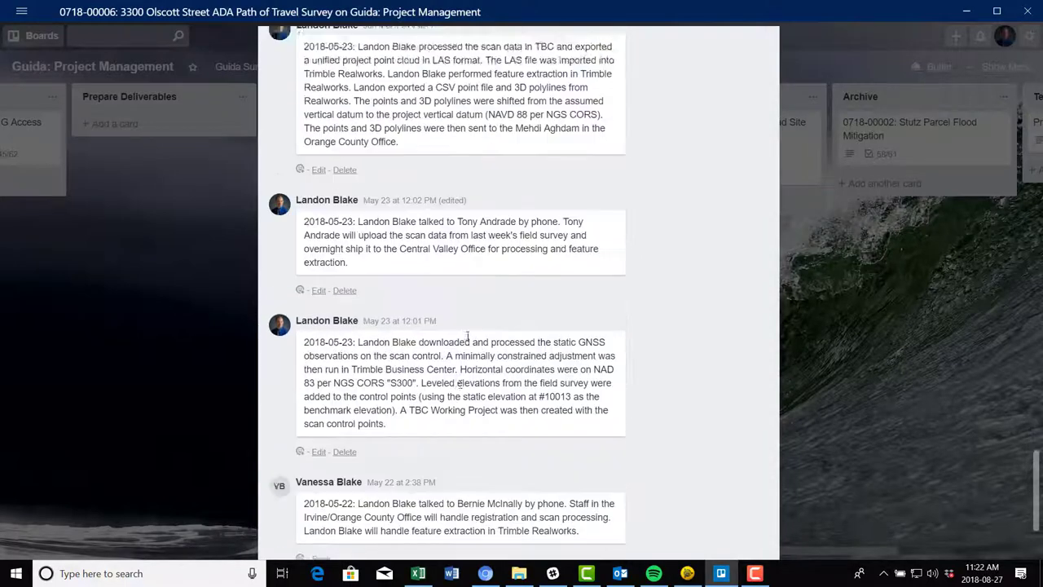
pyautogui.scroll(4, 461, 345)
pyautogui.scroll(1, 461, 345)
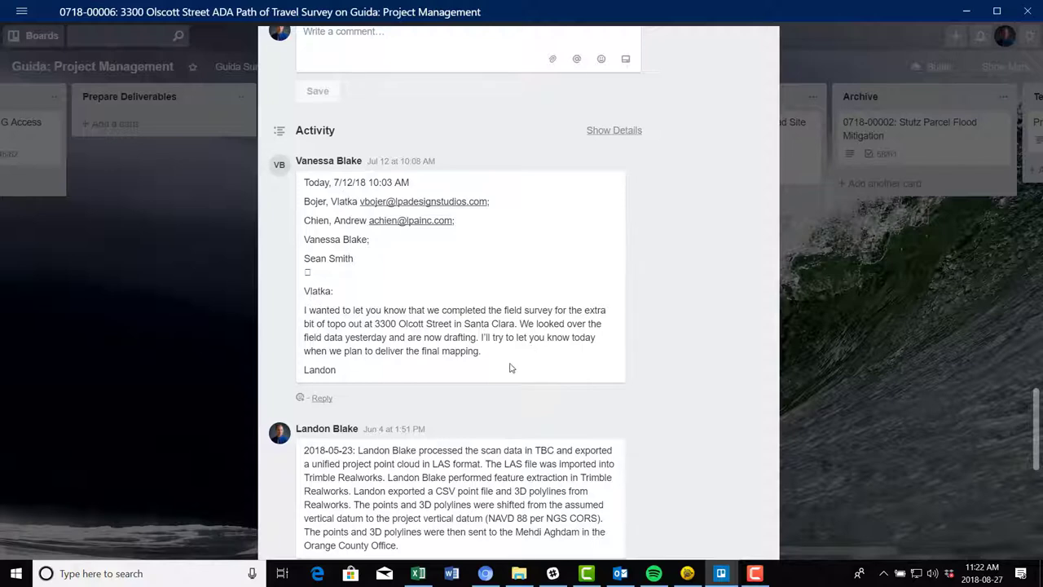
pyautogui.scroll(1, 456, 342)
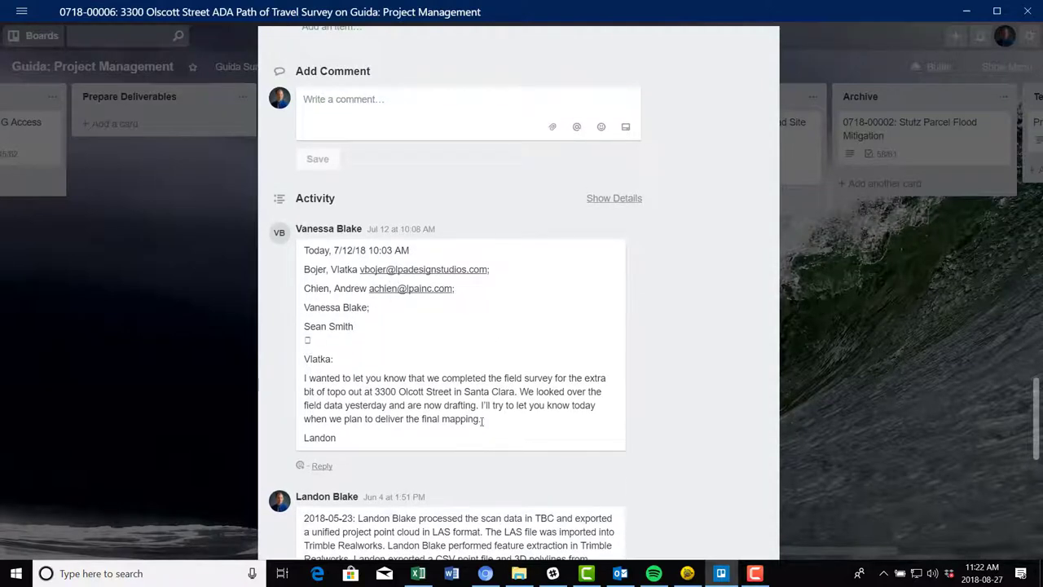
pyautogui.scroll(-1, 477, 373)
pyautogui.scroll(2, 482, 369)
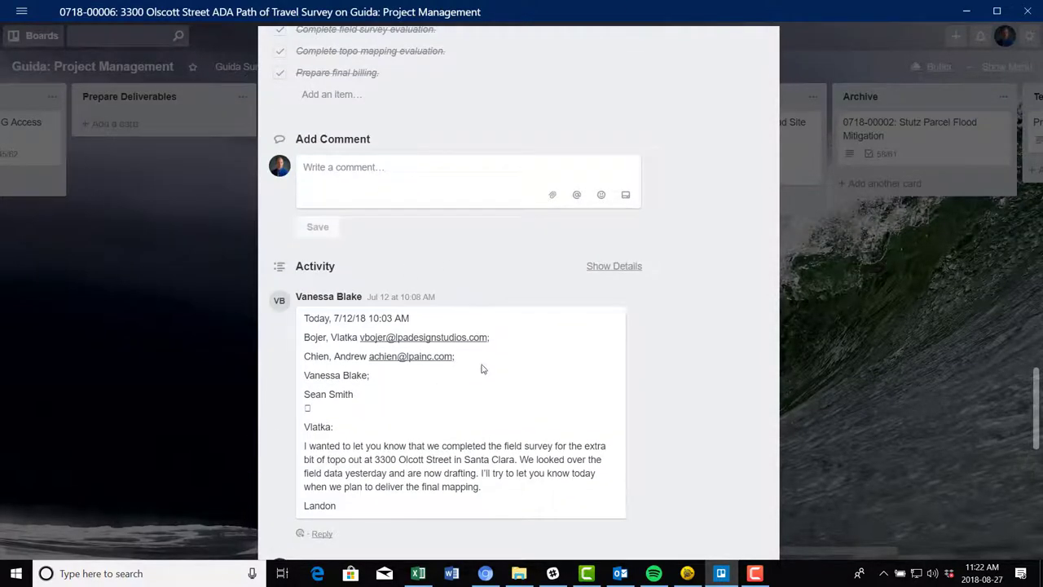
pyautogui.scroll(-3, 477, 393)
pyautogui.scroll(5, 515, 360)
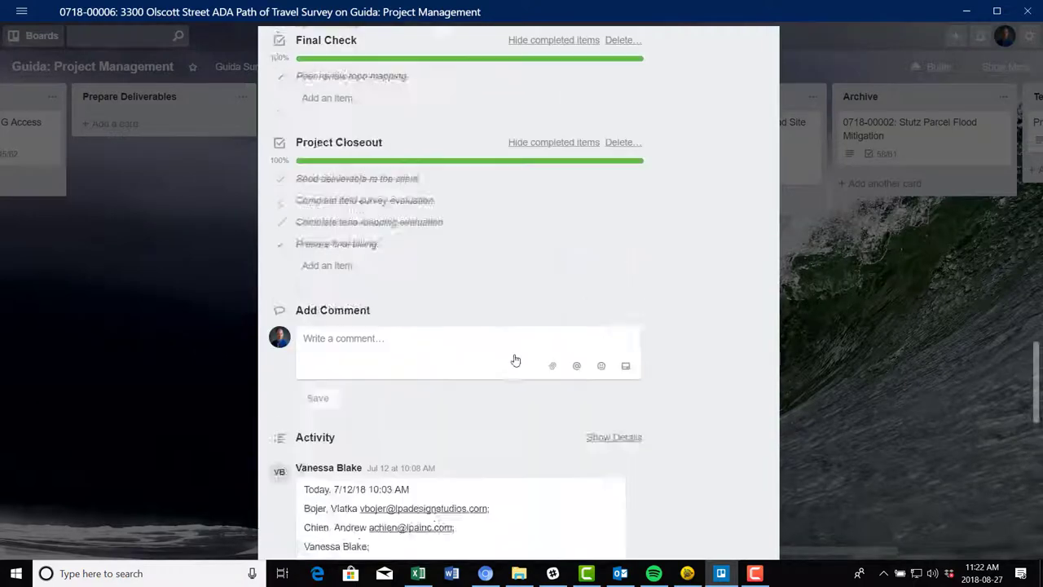
pyautogui.scroll(-15, 515, 359)
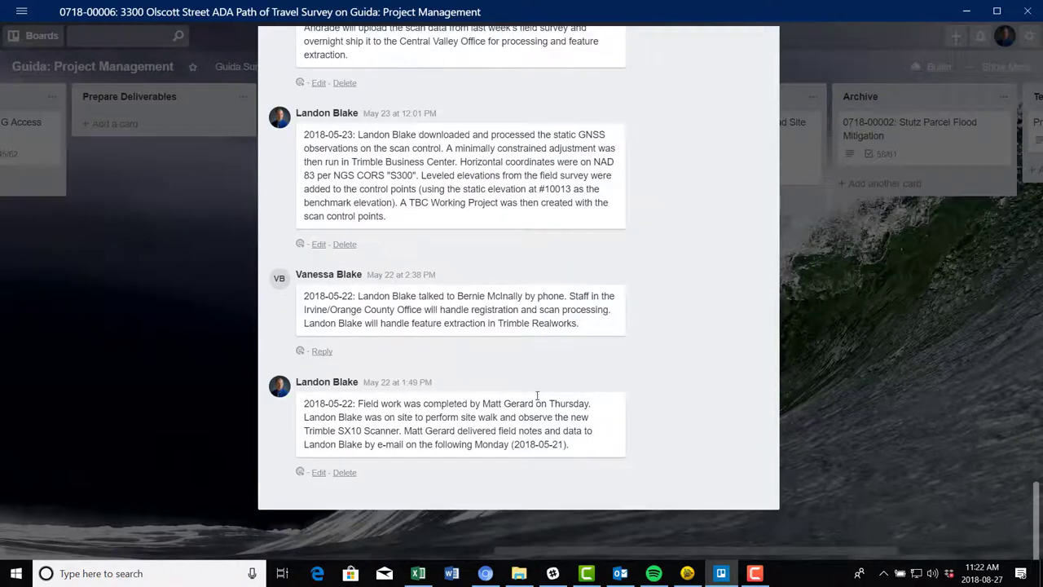
pyautogui.scroll(20, 537, 396)
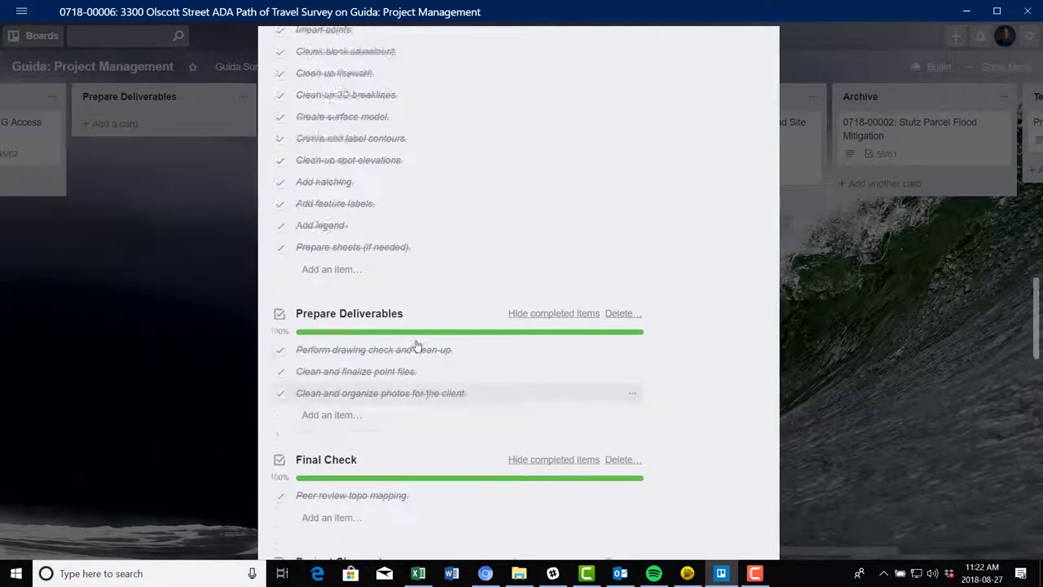
pyautogui.scroll(20, 416, 345)
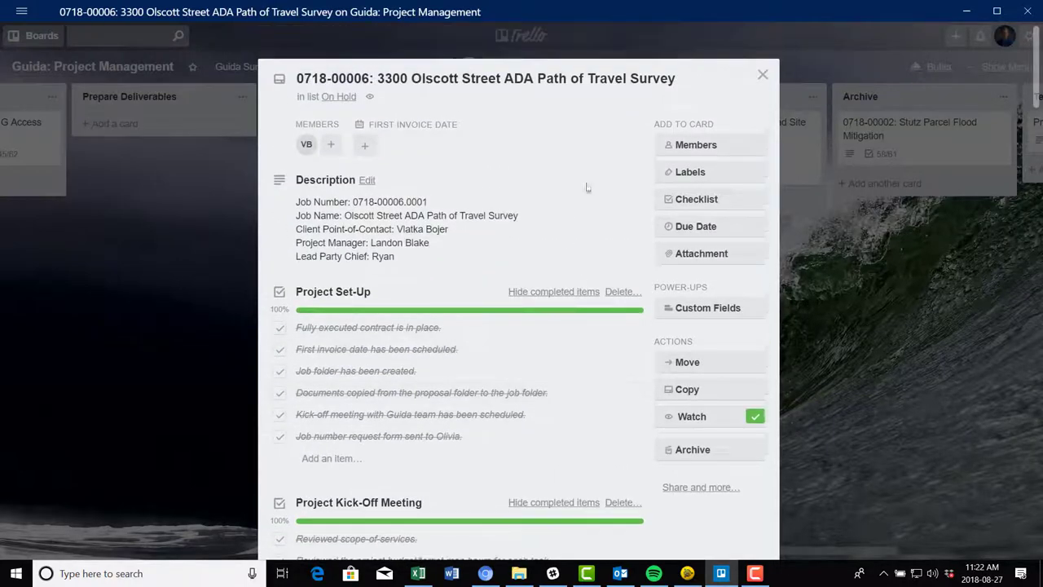